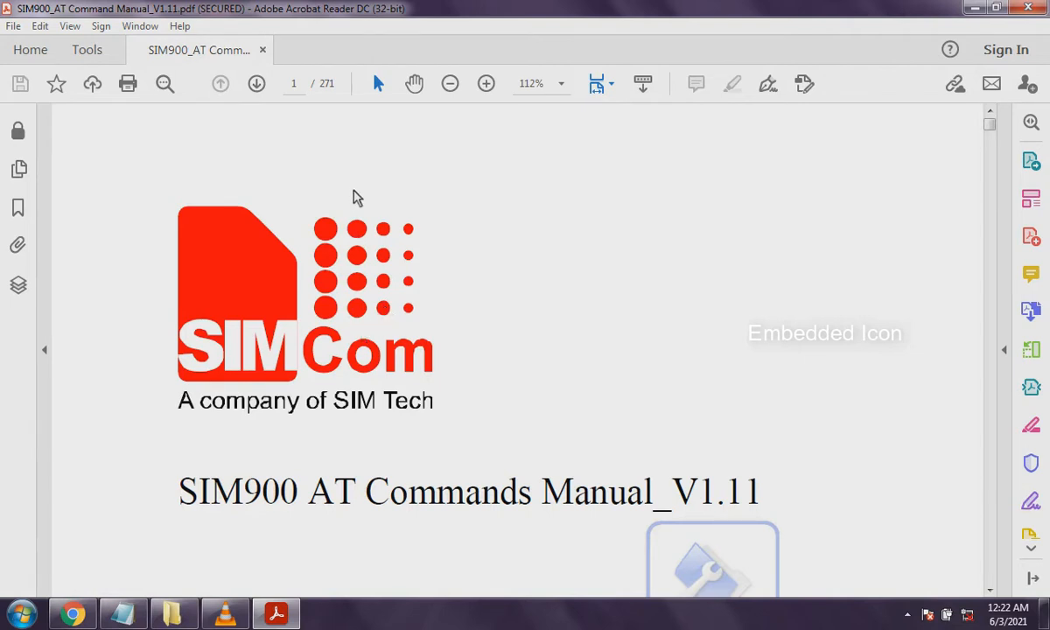
- Bring up the Notepad list of AT commands over the SIM900 manual, and return to the manual in Acrobat Reader
scroll(291, 532, "down", 5)
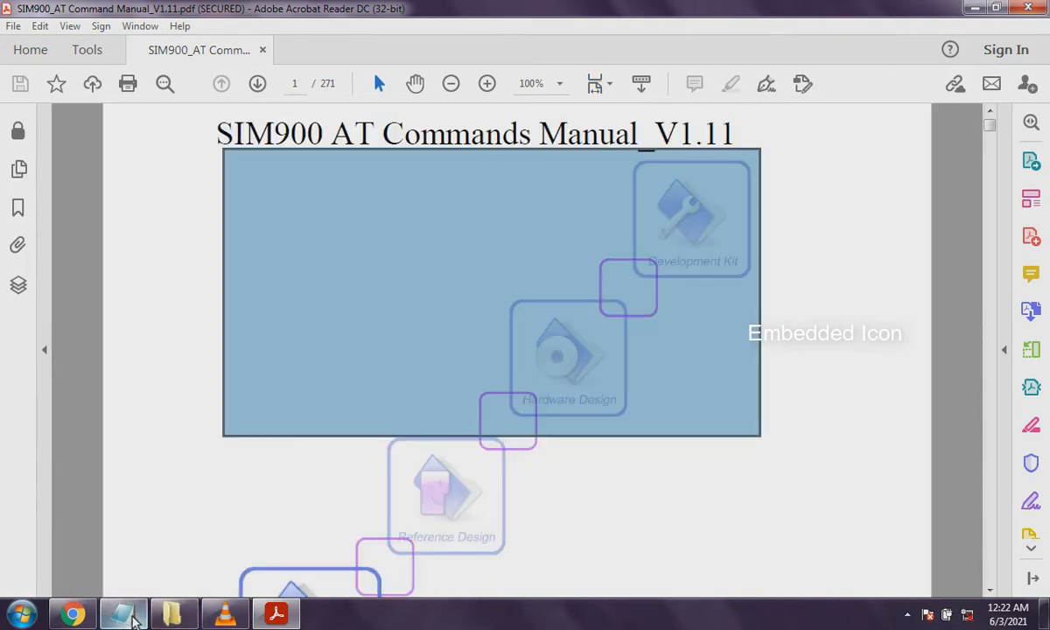
left_click(122, 612)
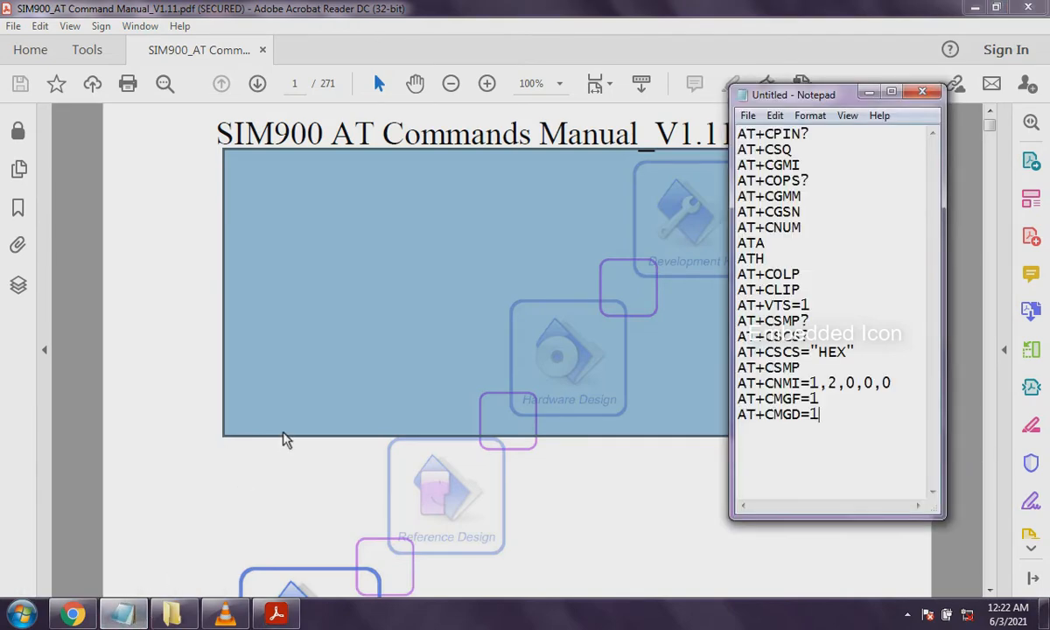
left_click(288, 472)
- Look through the SIM900 AT Commands Manual from the document information and version history to the contents list
scroll(289, 477, "down", 10)
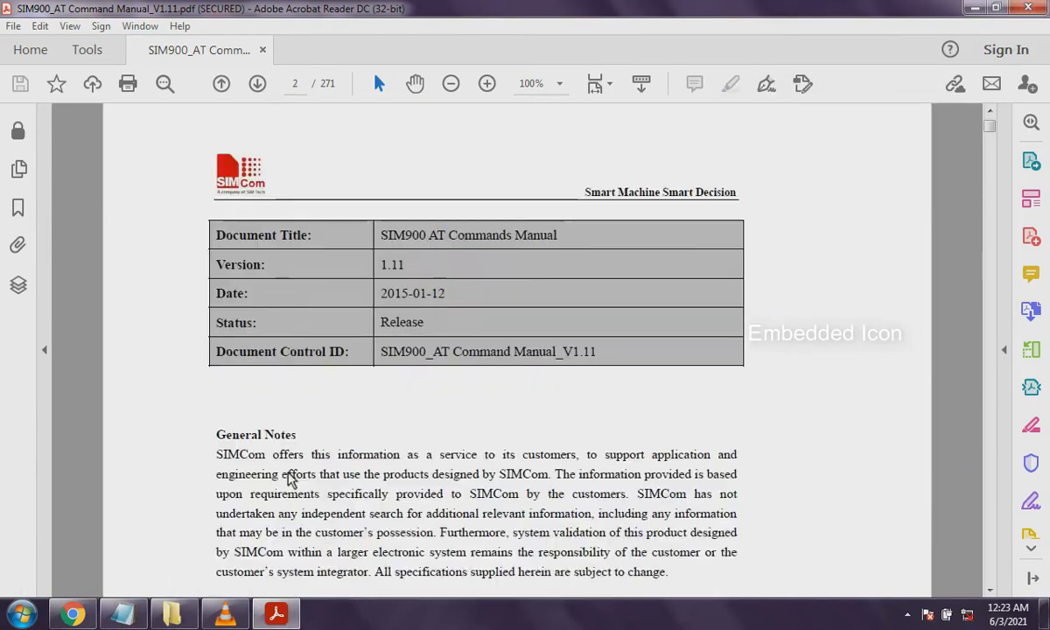
scroll(290, 477, "down", 10)
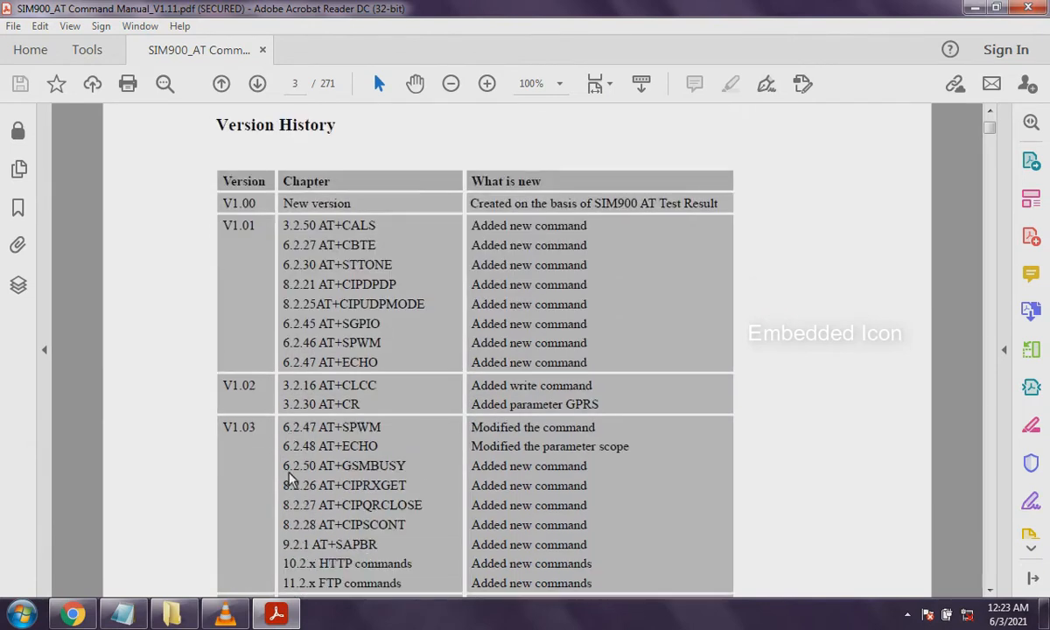
scroll(289, 478, "down", 1)
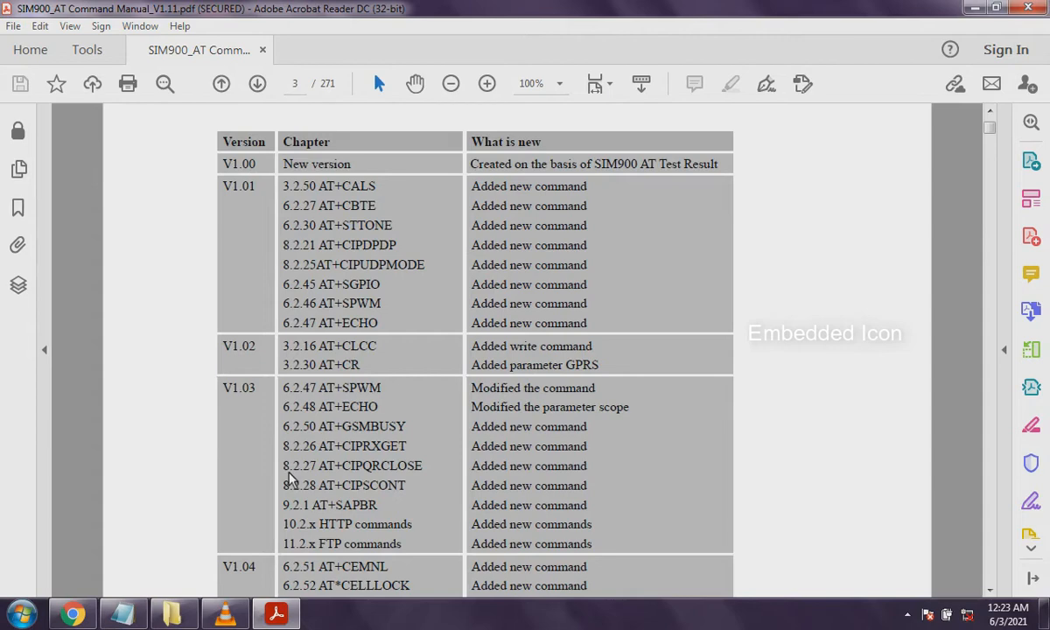
scroll(289, 478, "up", 2)
scroll(292, 480, "down", 20)
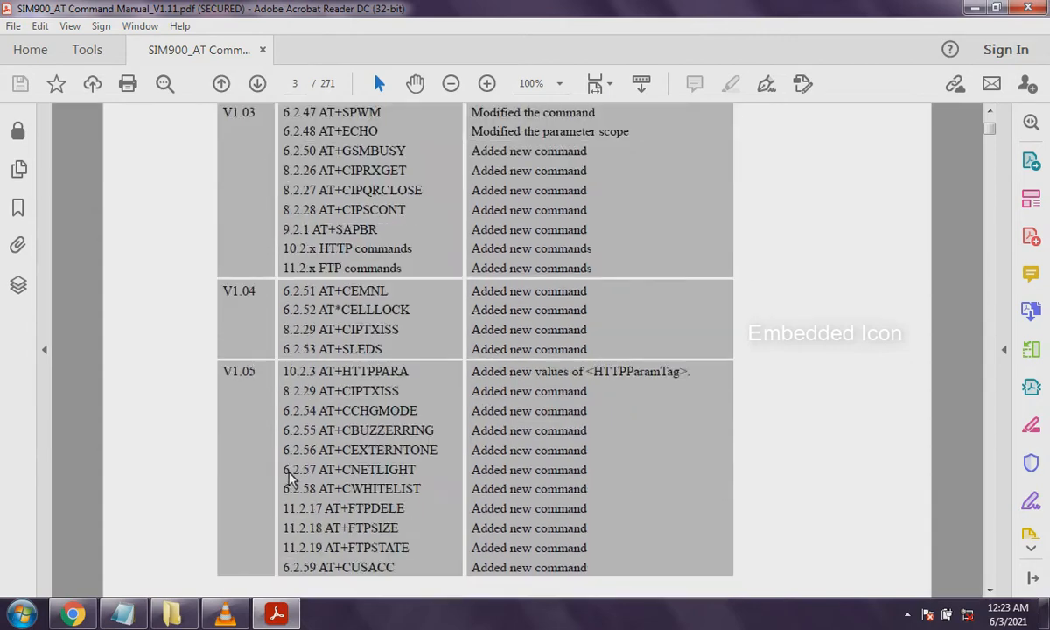
scroll(292, 479, "down", 20)
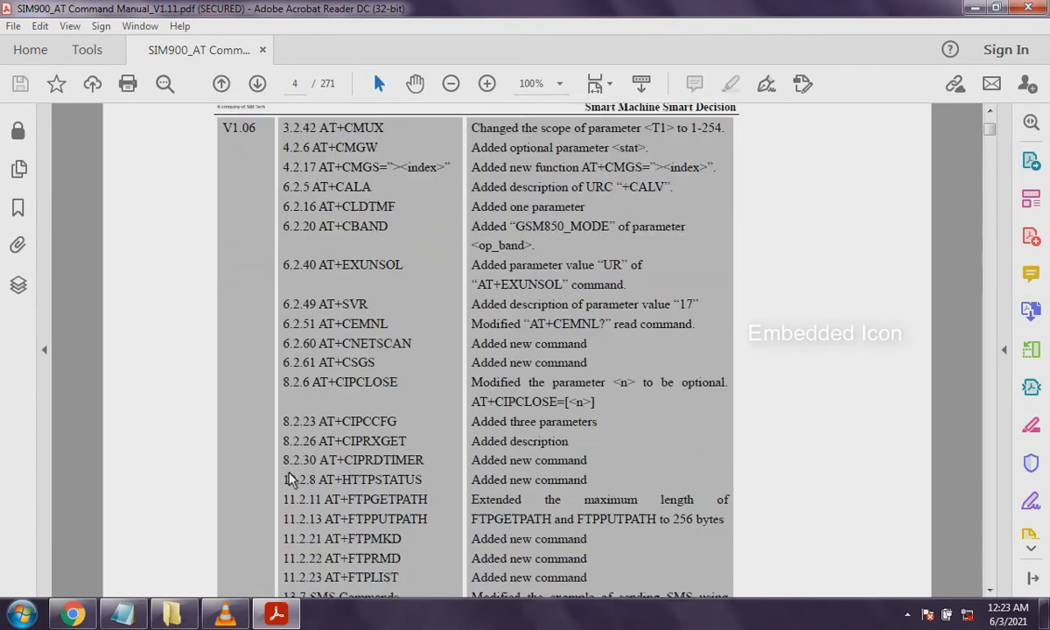
scroll(292, 480, "down", 20)
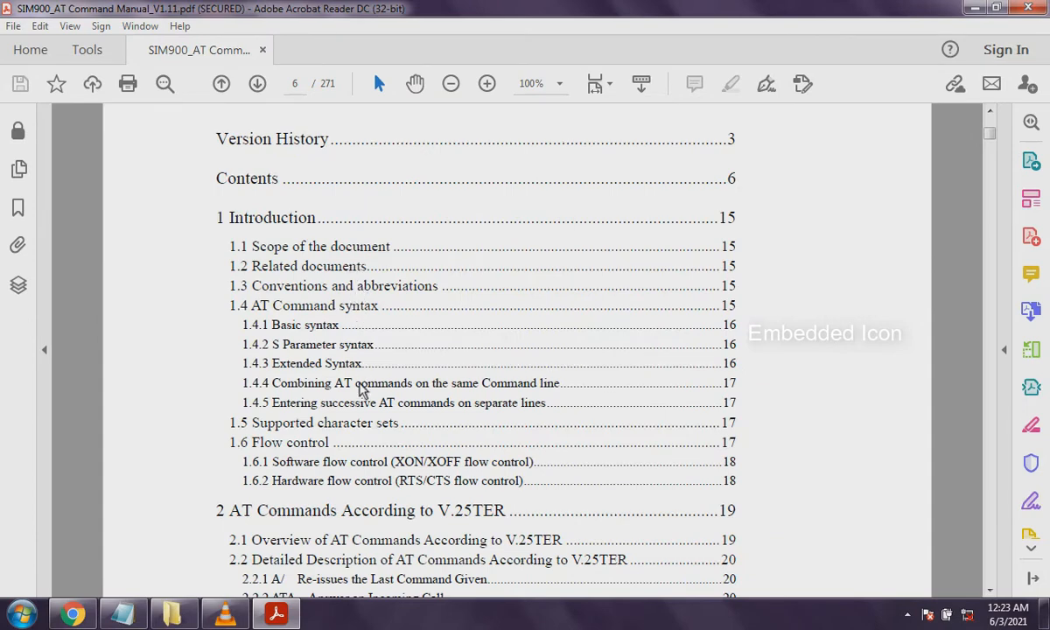
scroll(361, 389, "down", 5)
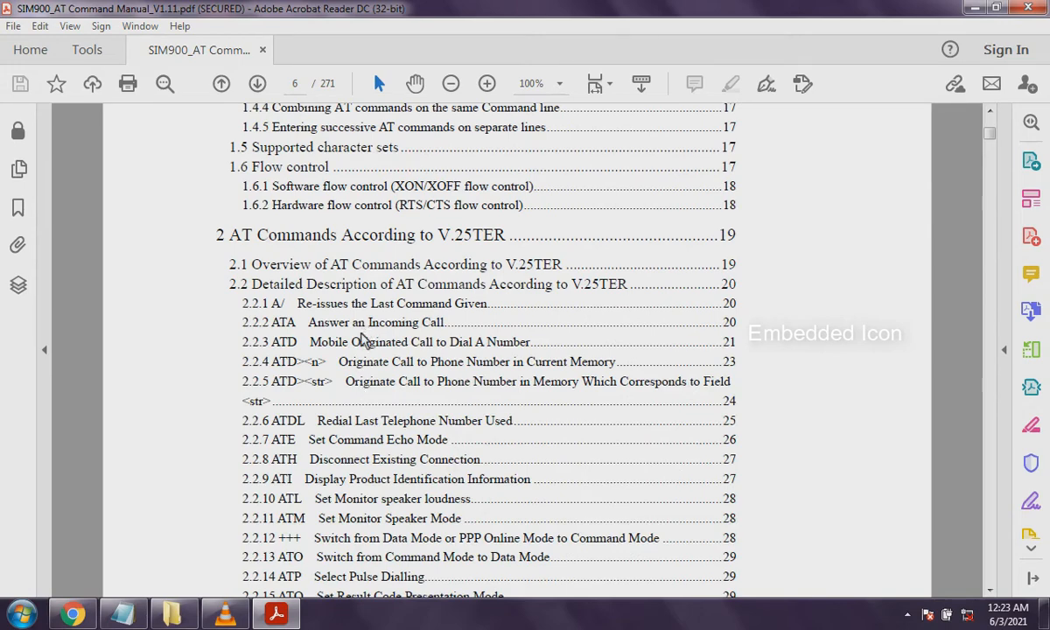
- Follow the contents entry for the V.25TER command overview and read through to the detailed ATD dialling command descriptions
left_click(440, 248)
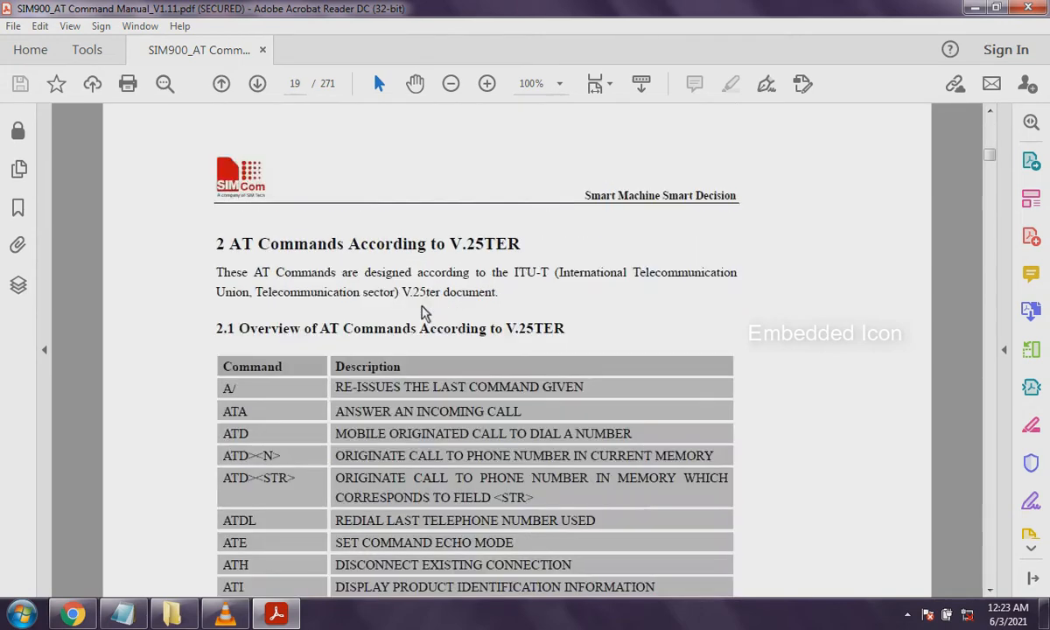
scroll(421, 311, "down", 5)
scroll(422, 311, "up", 1)
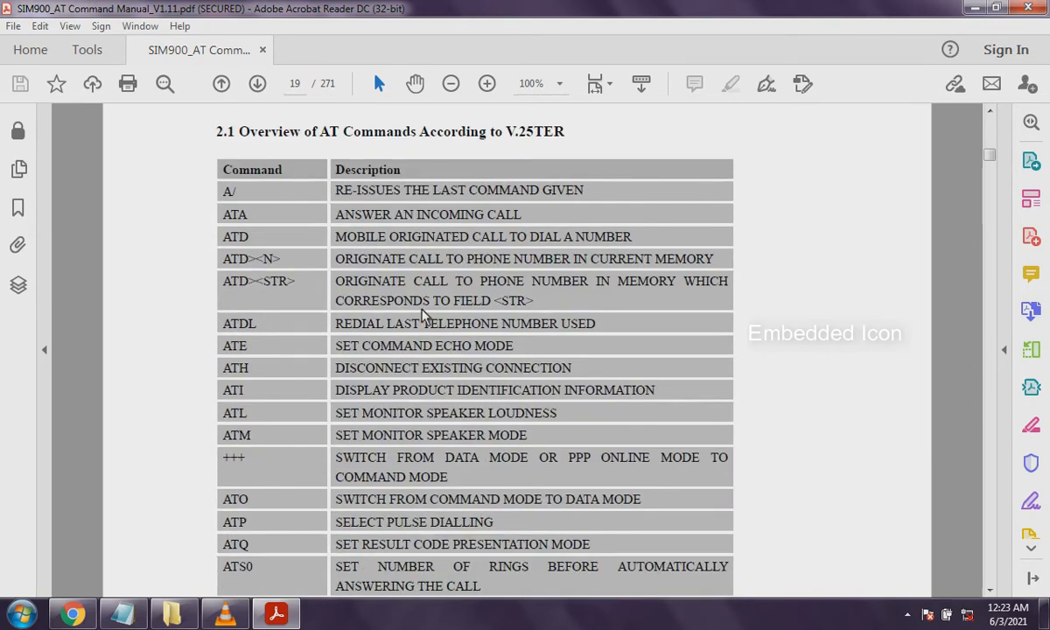
scroll(422, 315, "down", 10)
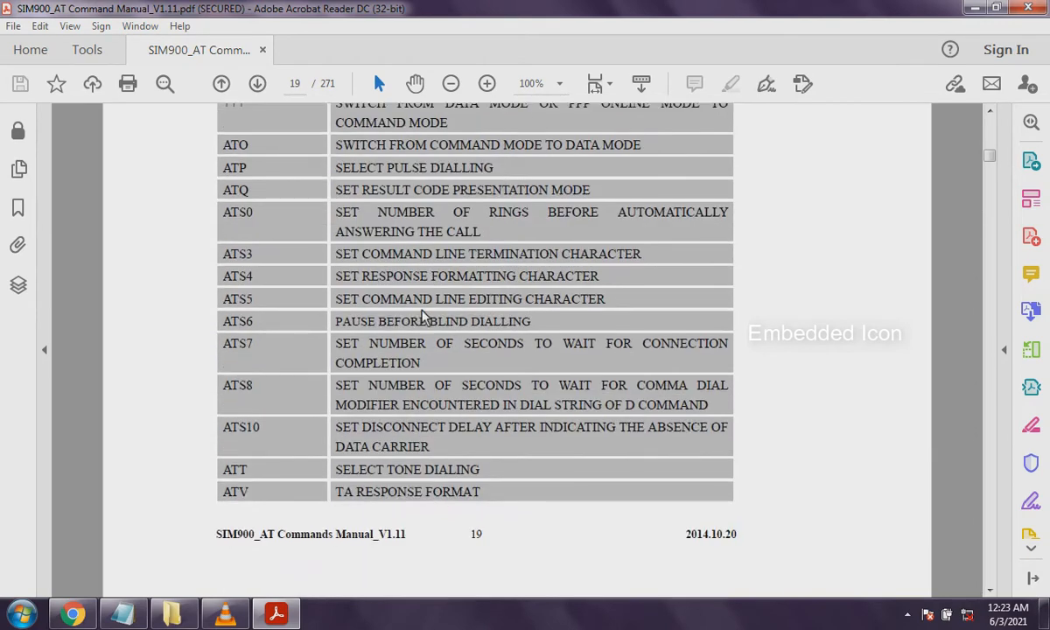
scroll(423, 316, "down", 10)
scroll(421, 318, "down", 6)
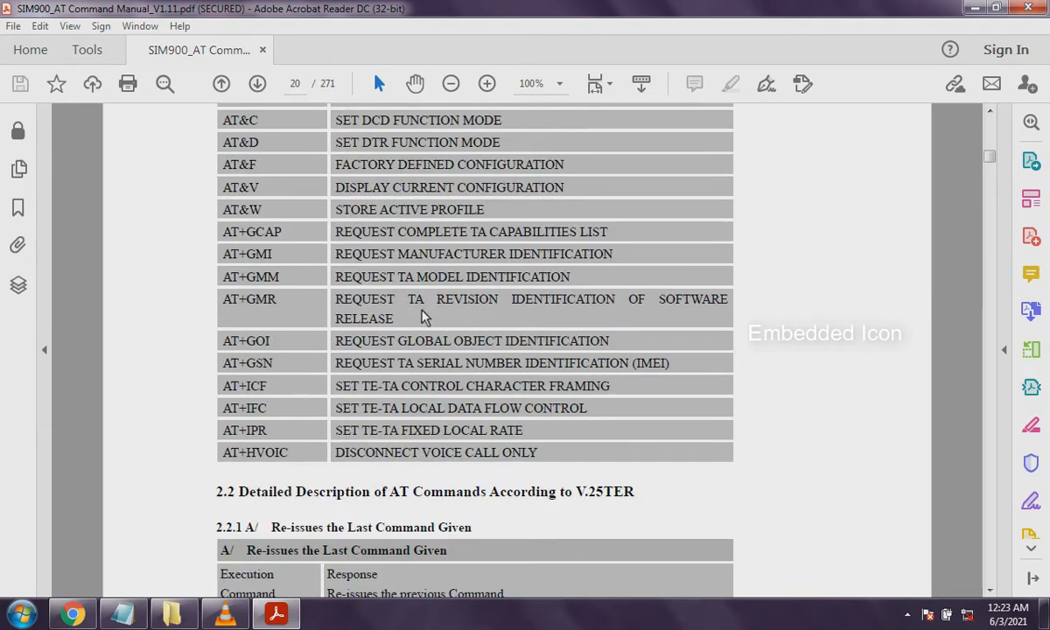
scroll(422, 317, "down", 5)
scroll(422, 318, "down", 10)
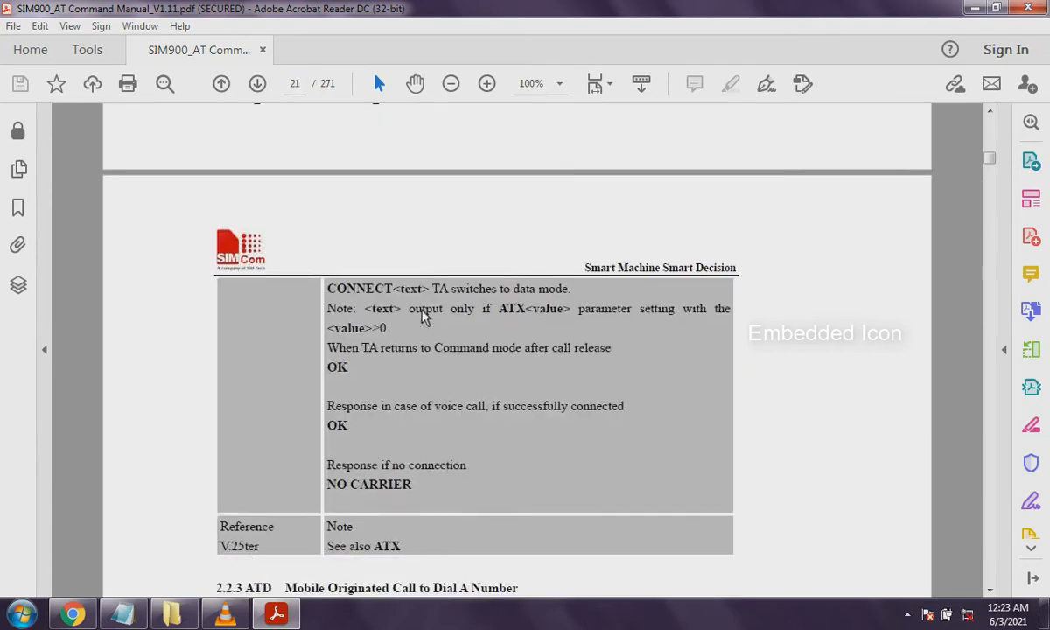
scroll(421, 317, "down", 5)
scroll(423, 317, "down", 15)
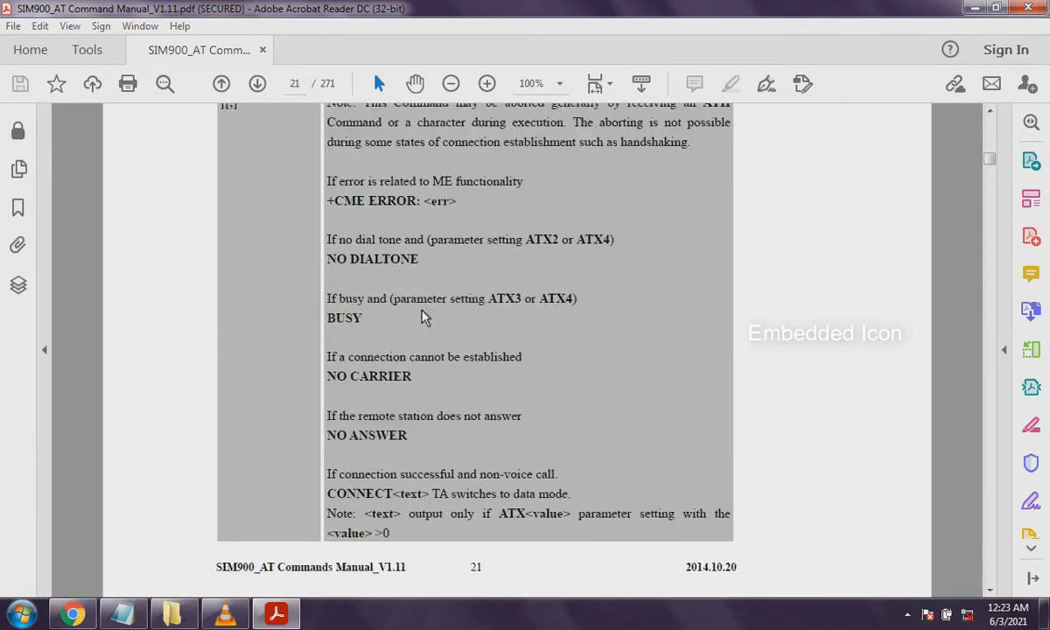
scroll(421, 316, "down", 15)
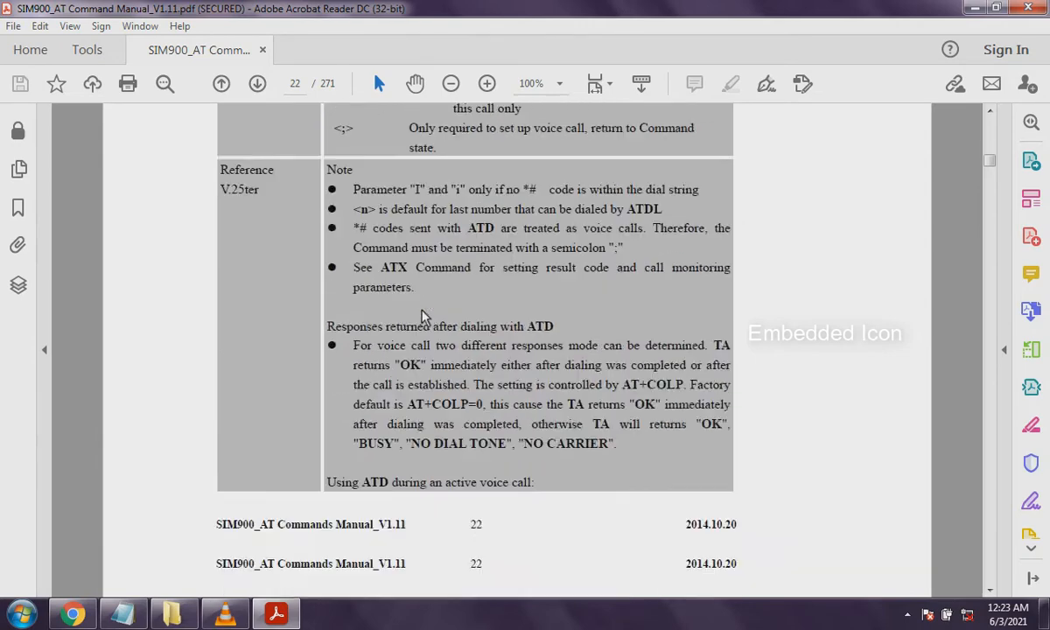
scroll(421, 316, "down", 15)
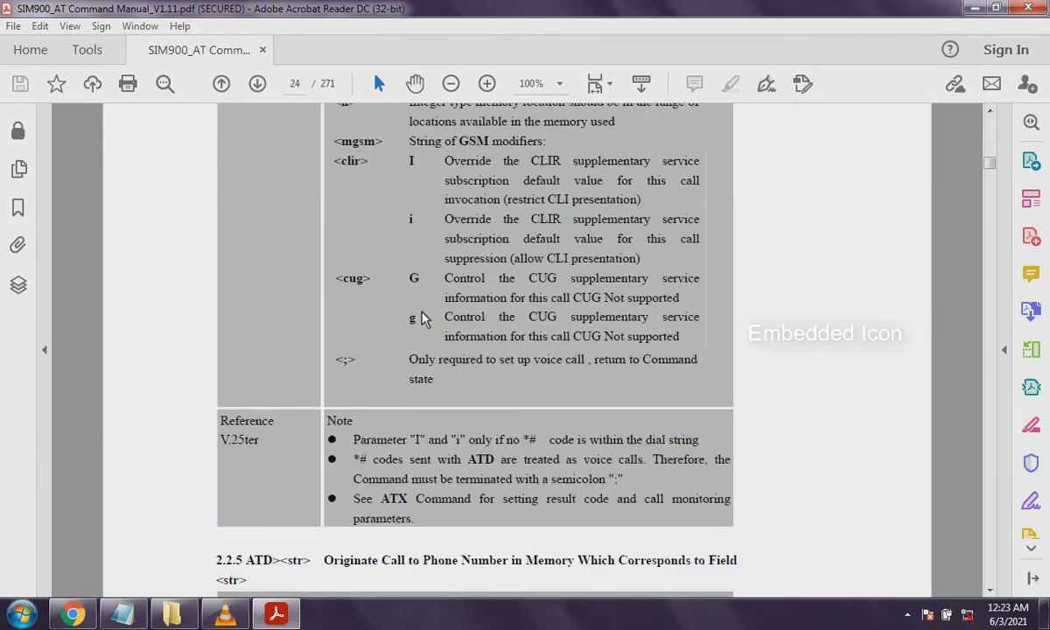
scroll(424, 317, "down", 15)
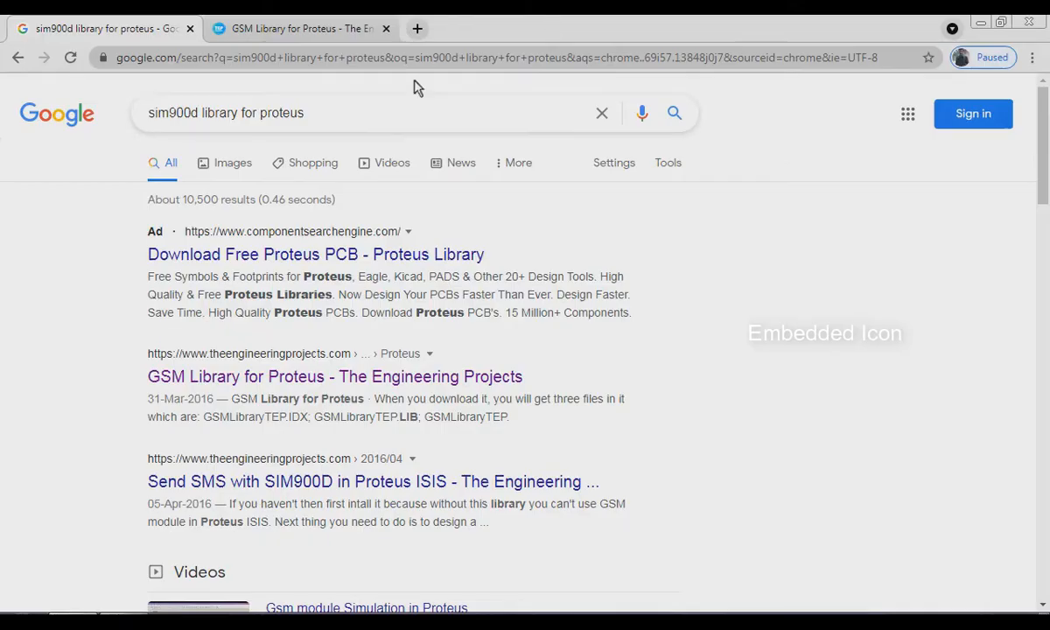
- In Chrome, review the Google search for "sim900d library for proteus" and view the GSM Library for Proteus article on The Engineering Projects
left_click(345, 129)
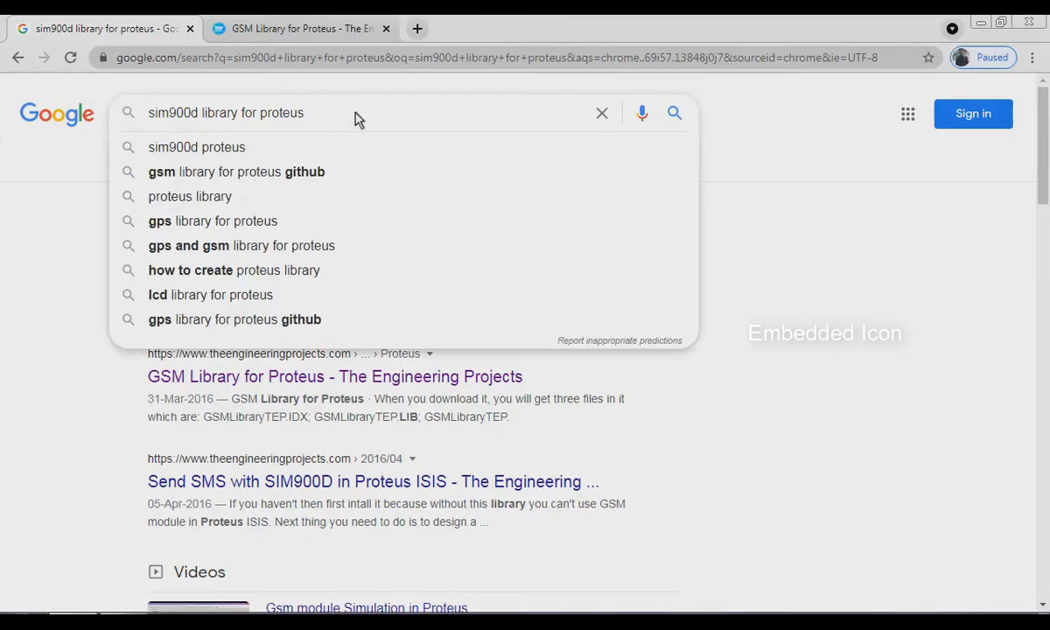
left_click_drag(354, 120, 123, 125)
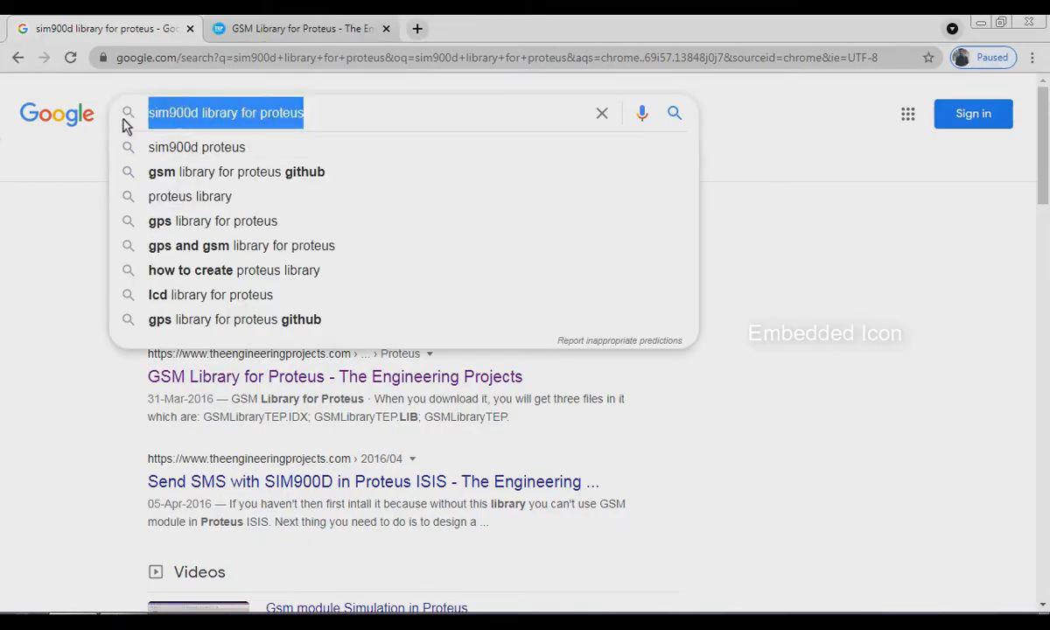
left_click(11, 336)
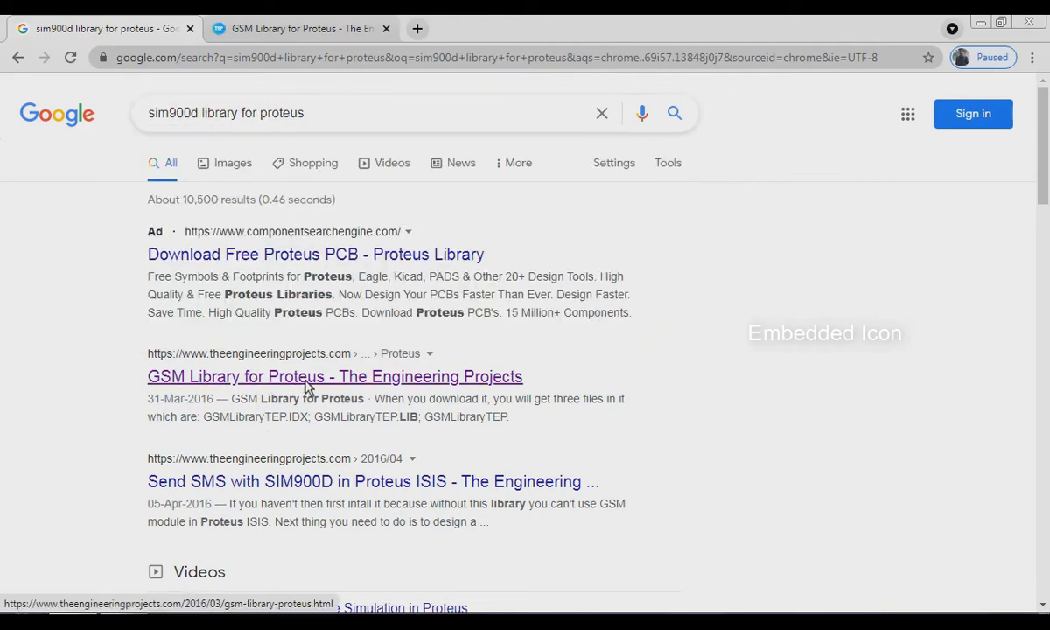
left_click(300, 25)
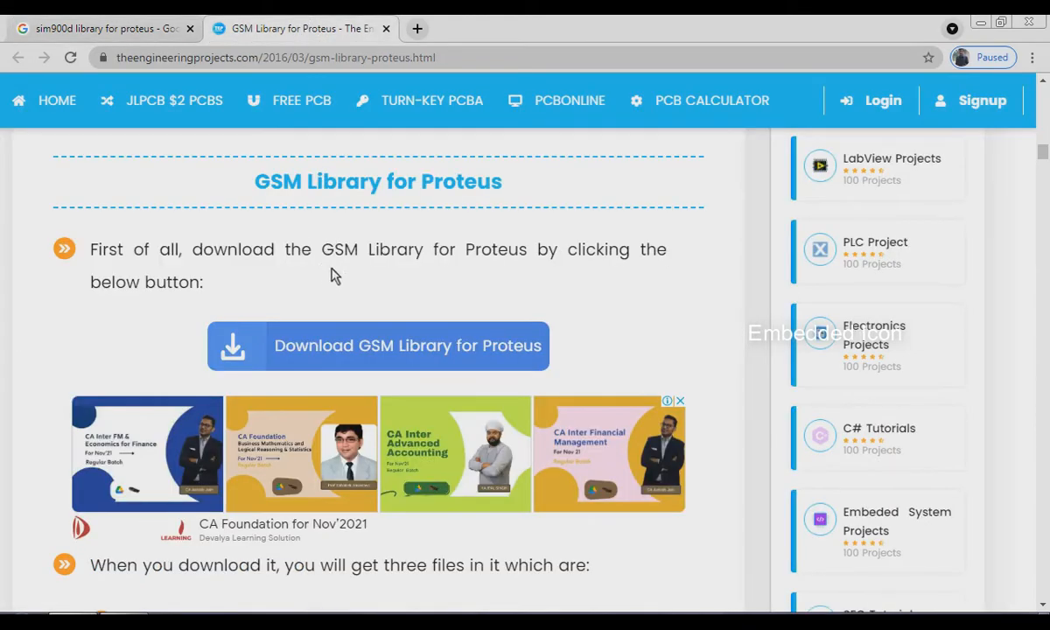
- Open the download page for the GSM Library for Proteus from the article and wait for the 20-second countdown
scroll(335, 276, "up", 3)
scroll(401, 295, "down", 4)
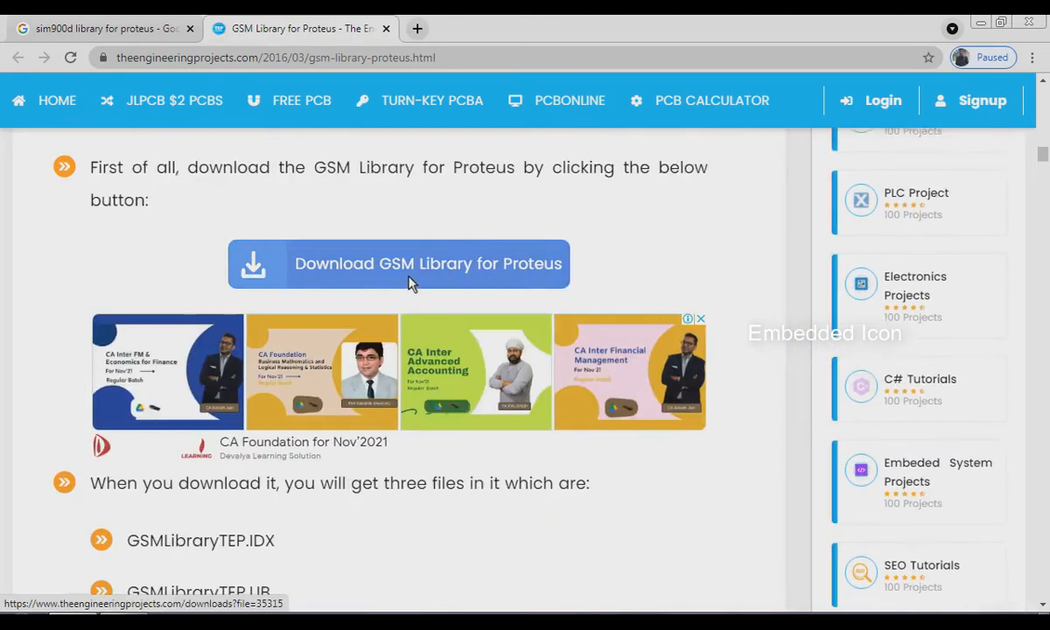
left_click(411, 282)
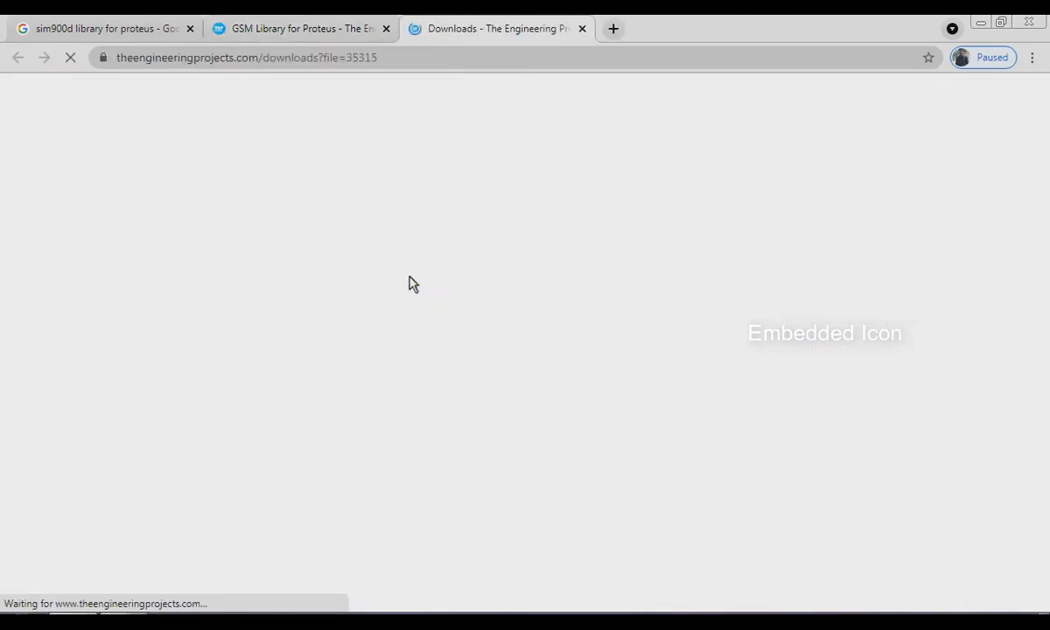
scroll(417, 293, "down", 4)
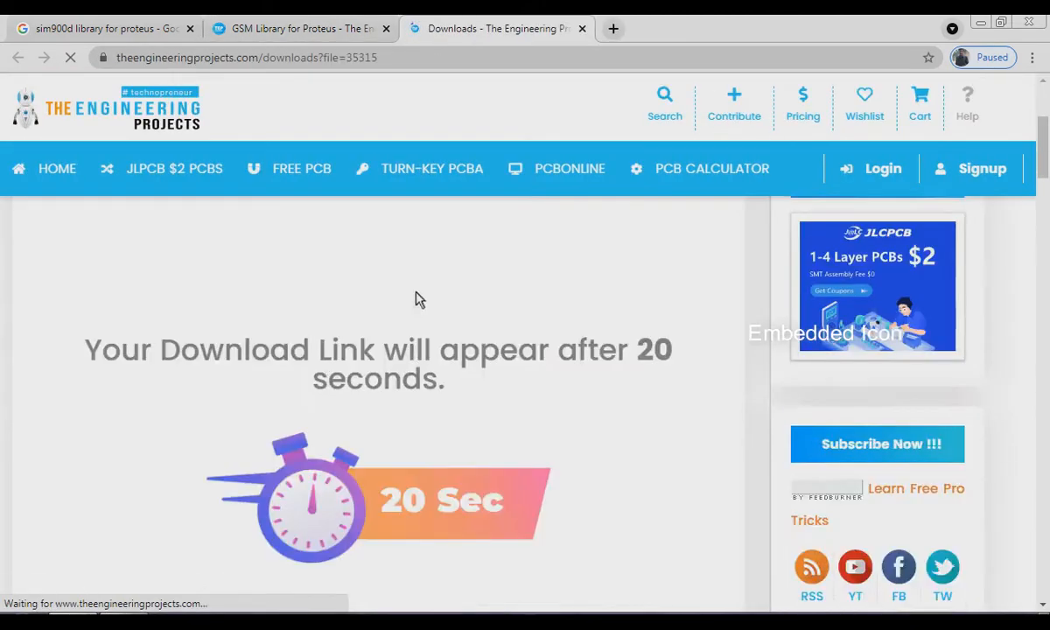
scroll(417, 293, "up", 3)
scroll(416, 292, "down", 1)
scroll(417, 298, "down", 3)
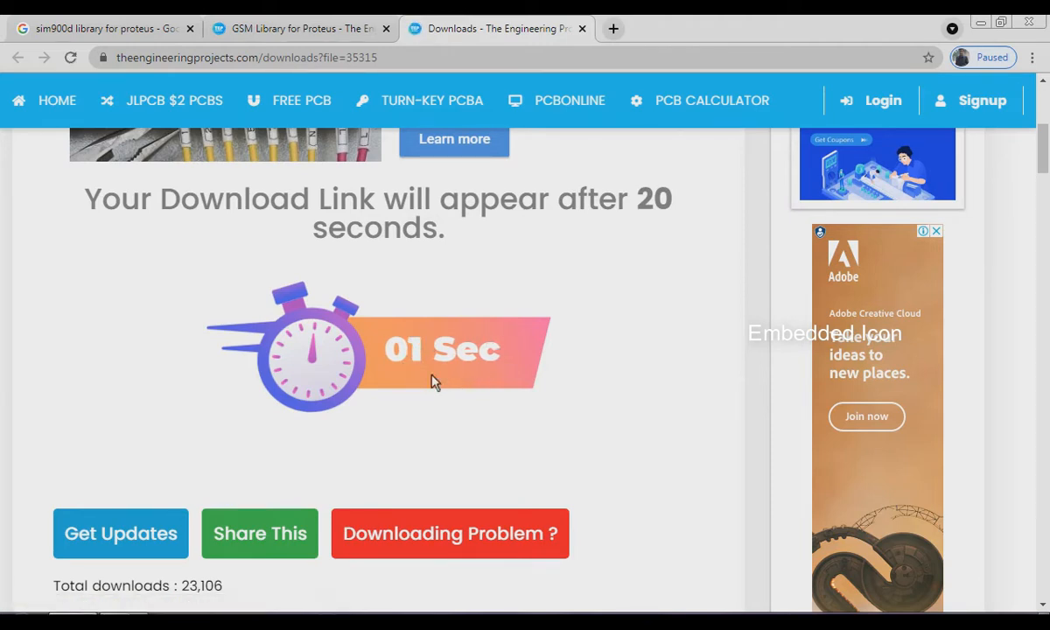
- Download the GSM Library for Proteus archive, dismissing the advertisement and saving it in the GSM Library for Proteus folder on drive D
left_click(401, 354)
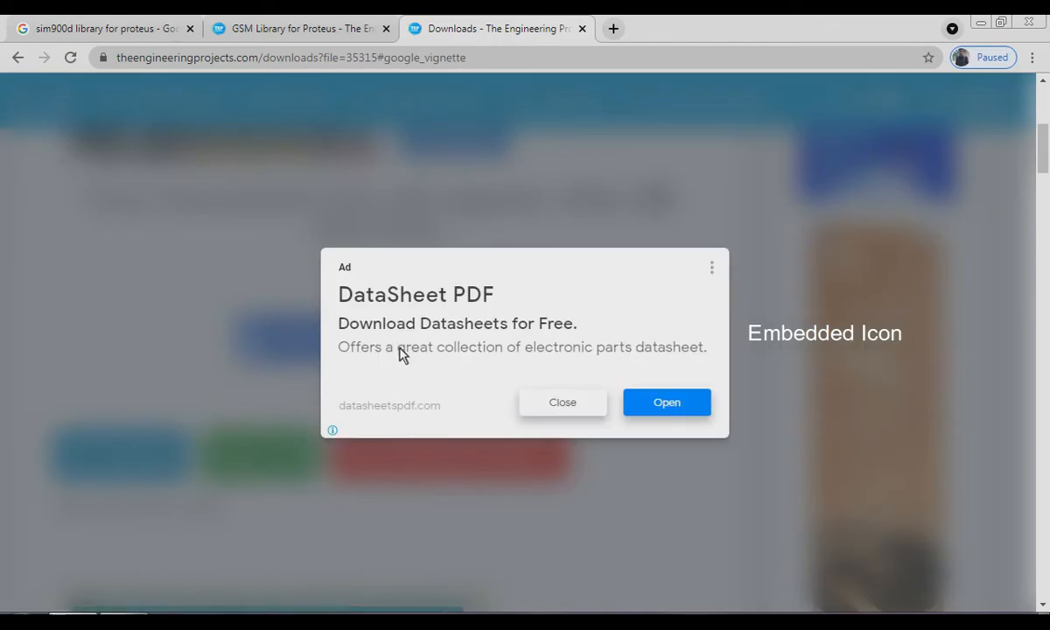
left_click(544, 417)
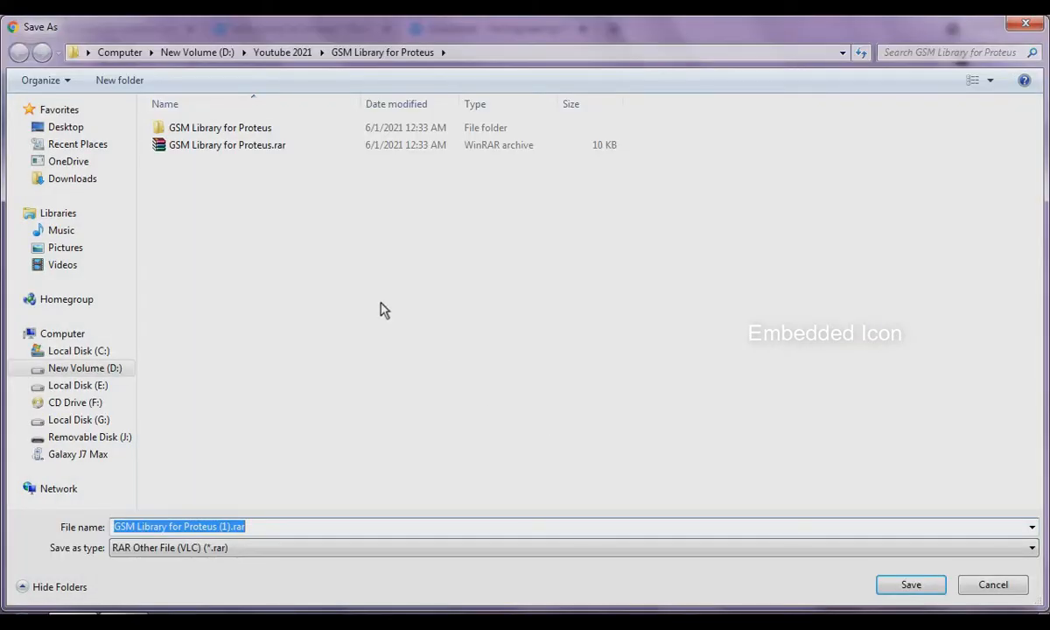
left_click(908, 586)
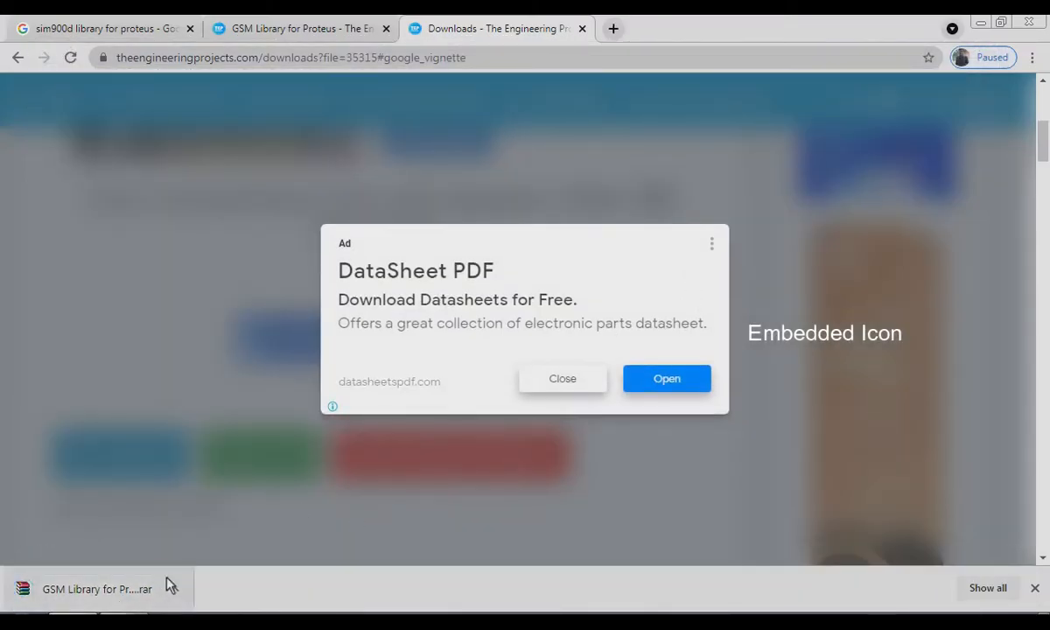
- Show the downloaded archive in its folder and extract GSM Library for Proteus.rar into a subfolder named GSM Library for Proteus
left_click(174, 588)
left_click(246, 544)
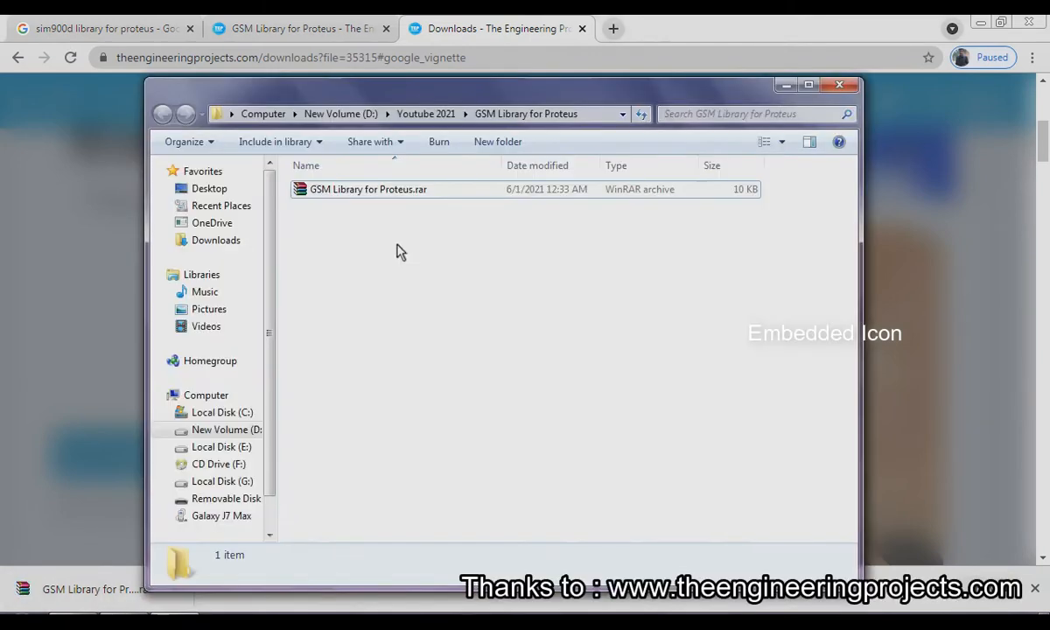
right_click(397, 243)
left_click(429, 307)
right_click(415, 288)
left_click(463, 354)
left_click(446, 189)
right_click(447, 188)
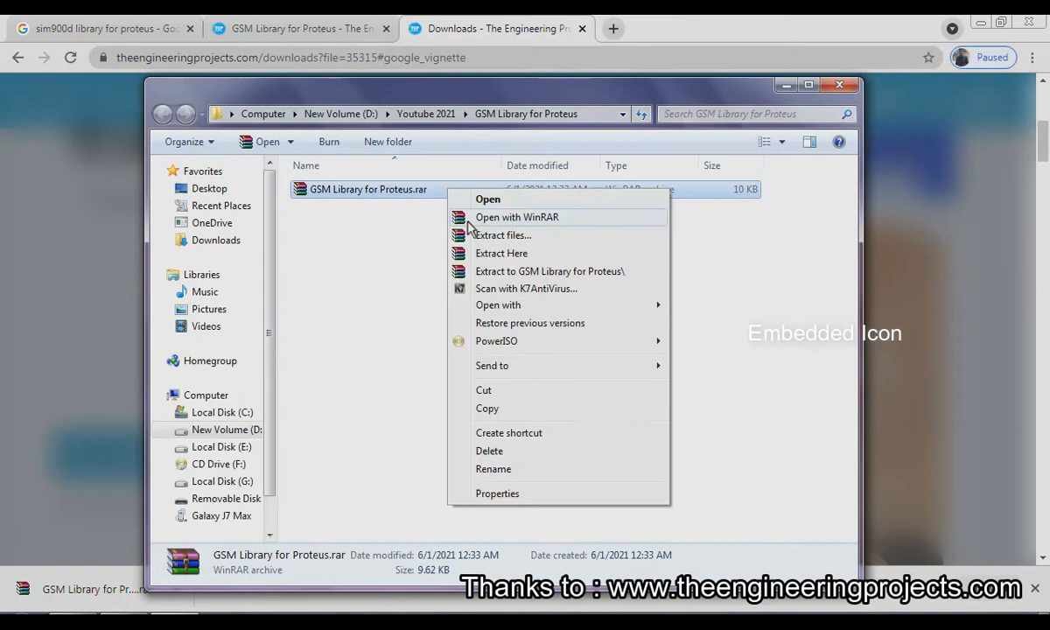
left_click(510, 272)
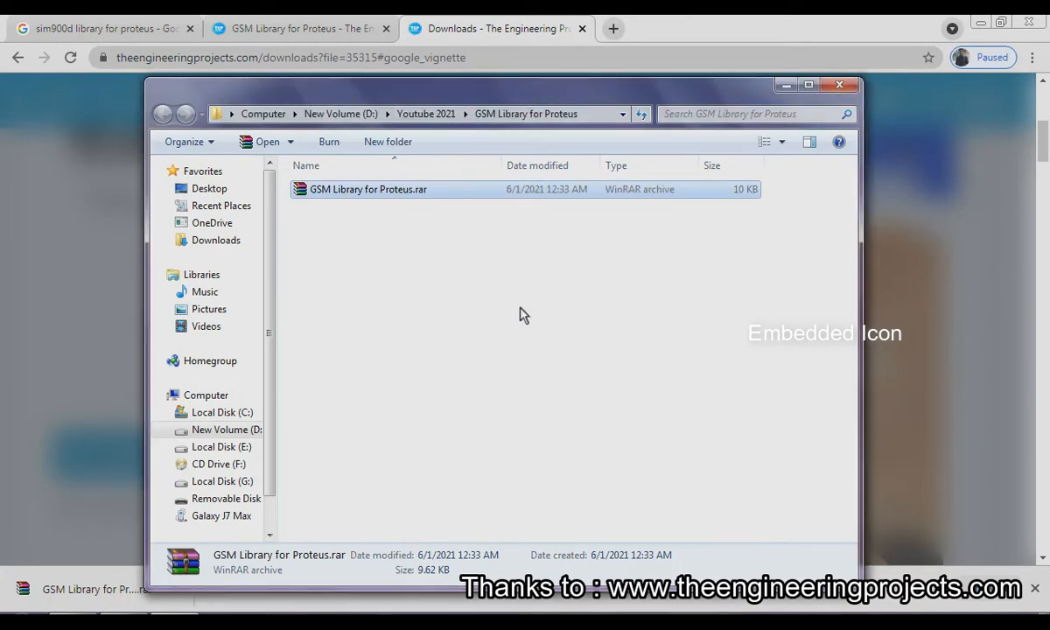
- Open the innermost extracted GSM Library for Proteus folder and copy GSMLibraryTEP.hex, GSMLibraryTEP.IDX and GSMLibraryTEP.LIB
double_click(359, 189)
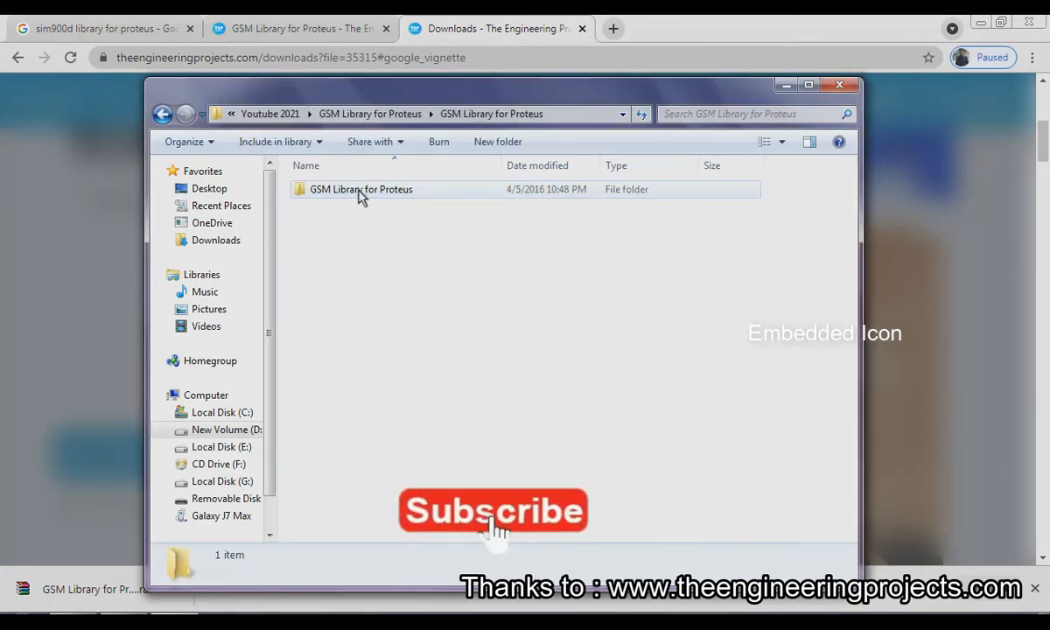
double_click(363, 195)
left_click_drag(369, 274, 369, 194)
right_click(370, 194)
left_click(403, 353)
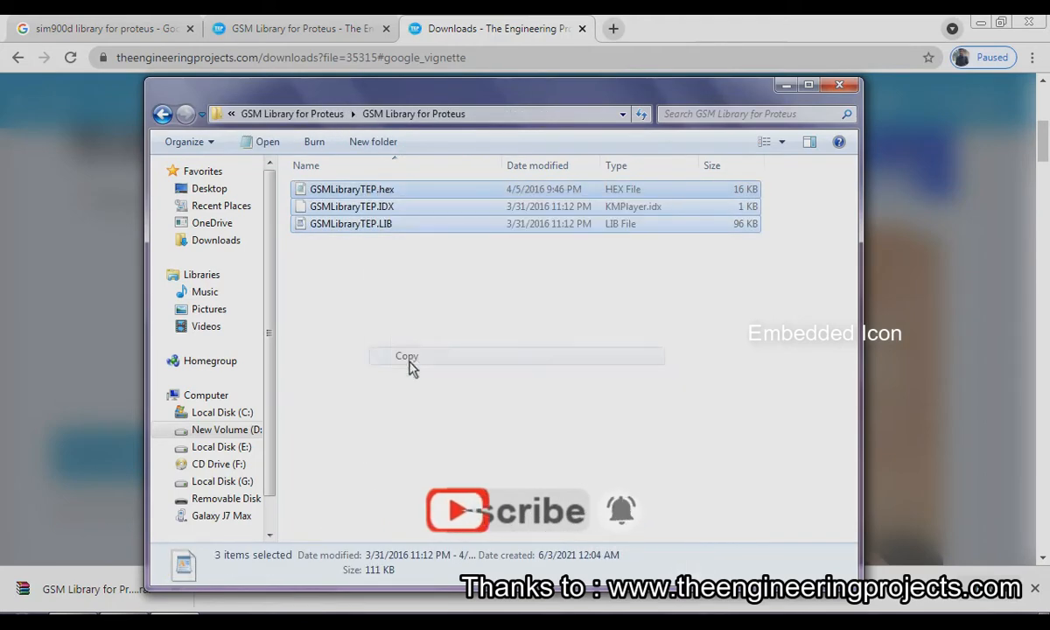
- Open the Proteus library folder at C:\Program Files (x86)\Labcenter Electronics\Proteus 8 Professional\DATA\LIBRARY
left_click(226, 415)
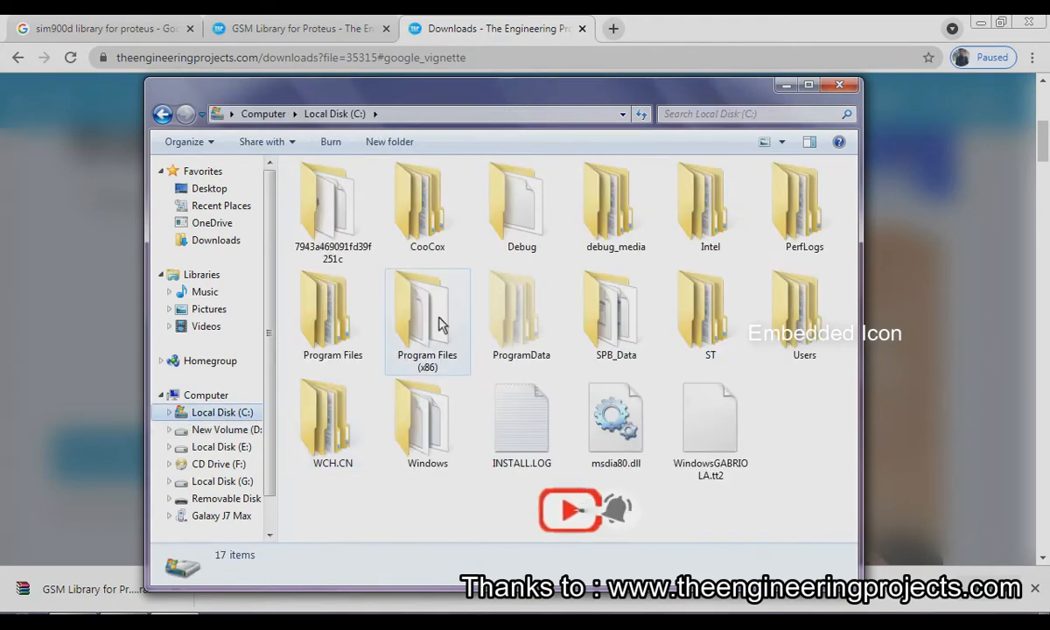
double_click(436, 317)
scroll(438, 350, "down", 2)
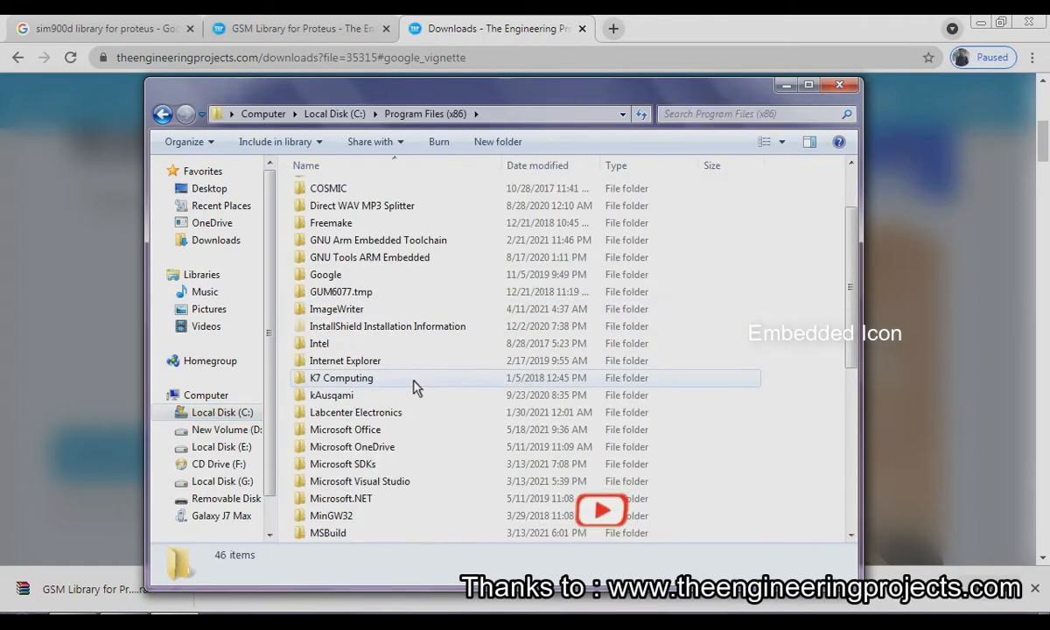
double_click(376, 413)
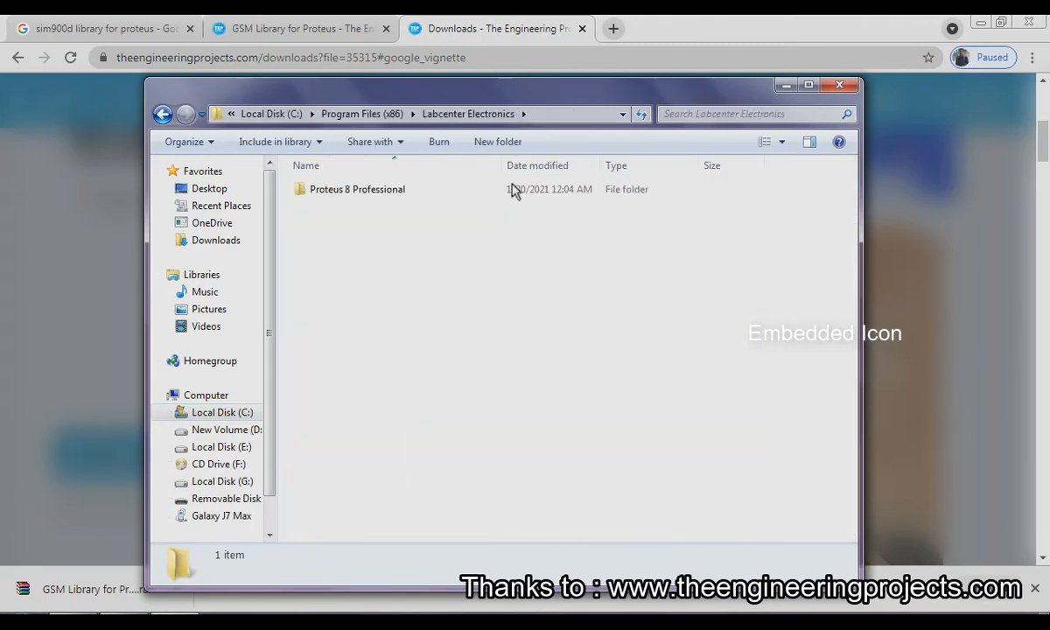
double_click(447, 193)
double_click(375, 209)
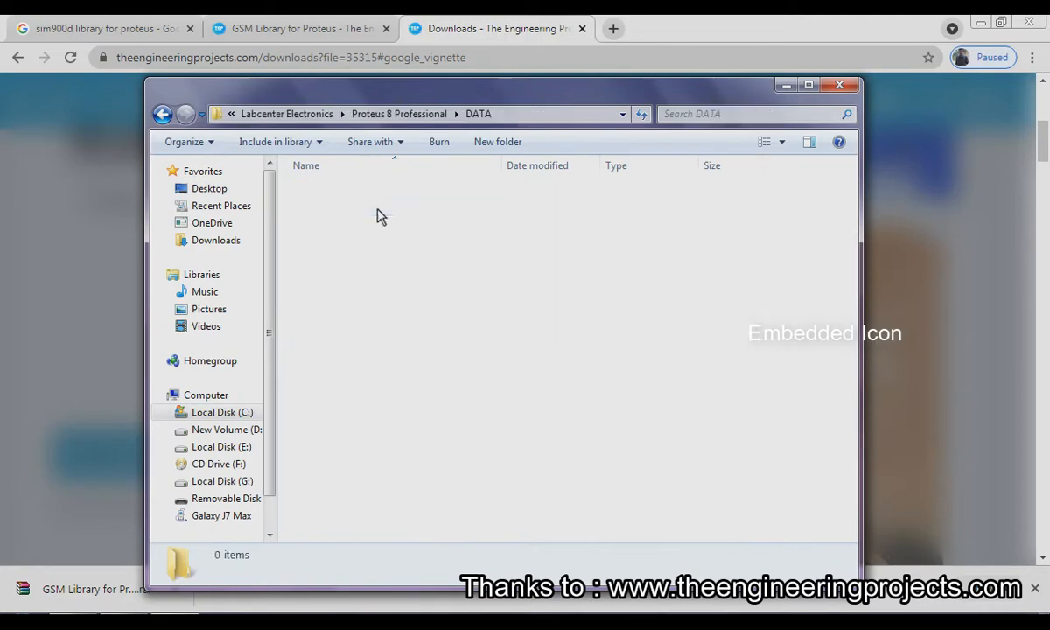
double_click(382, 224)
- Paste the three copied GSMLibraryTEP files into the LIBRARY folder, replacing the existing files of the same name
scroll(486, 310, "down", 20)
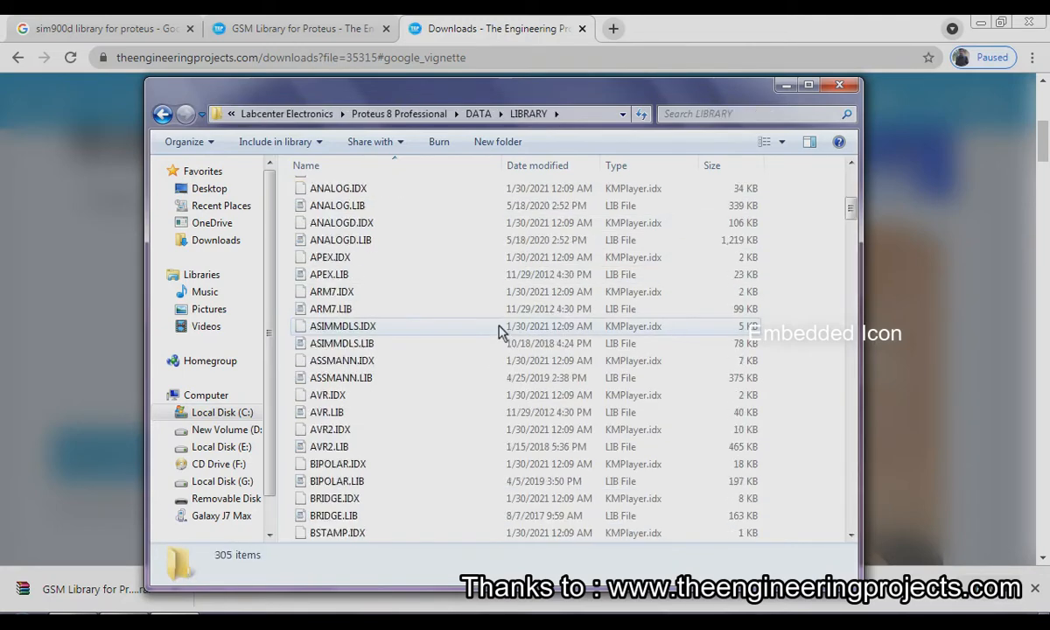
scroll(496, 320, "down", 15)
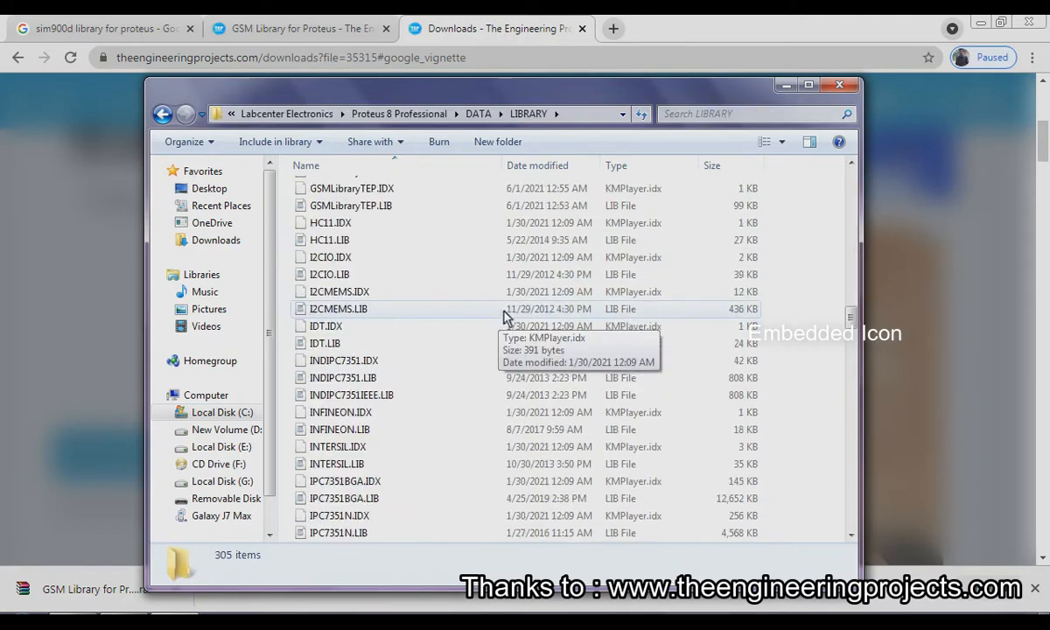
right_click(813, 368)
left_click(851, 472)
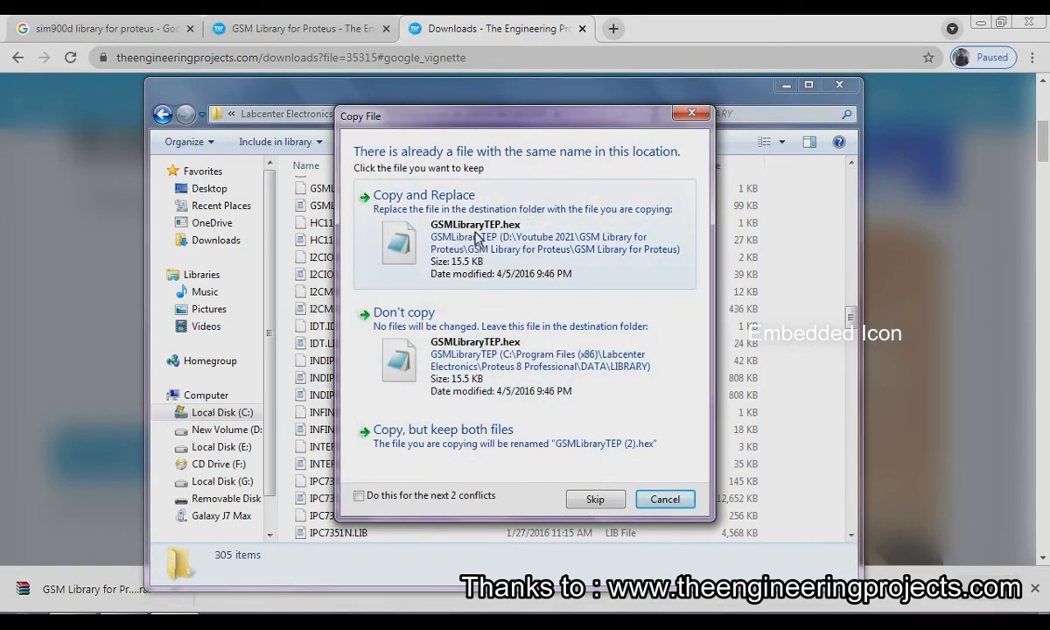
left_click(525, 252)
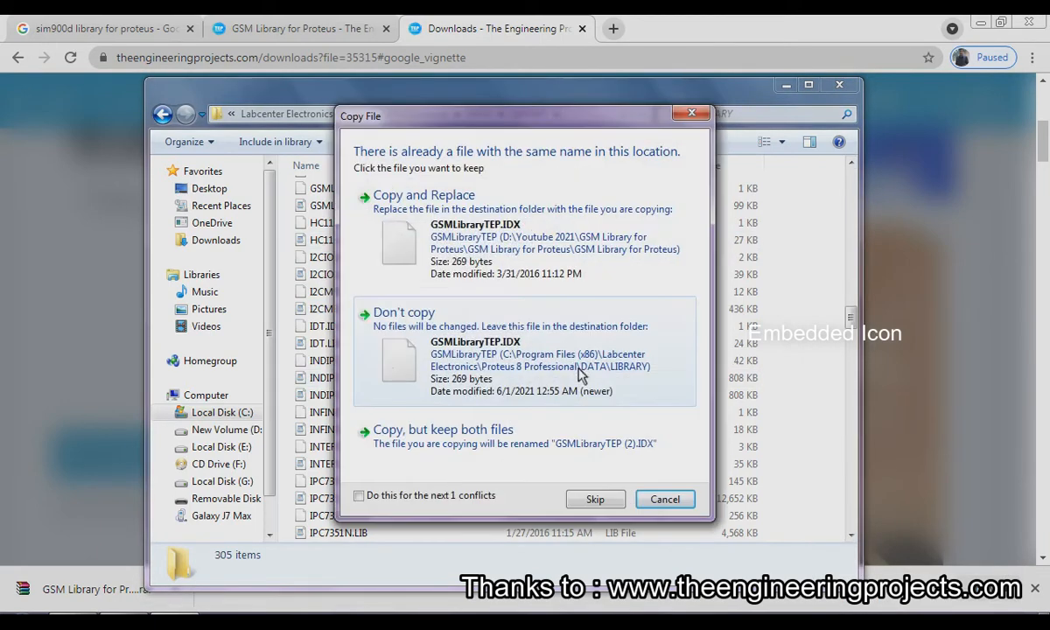
left_click(375, 495)
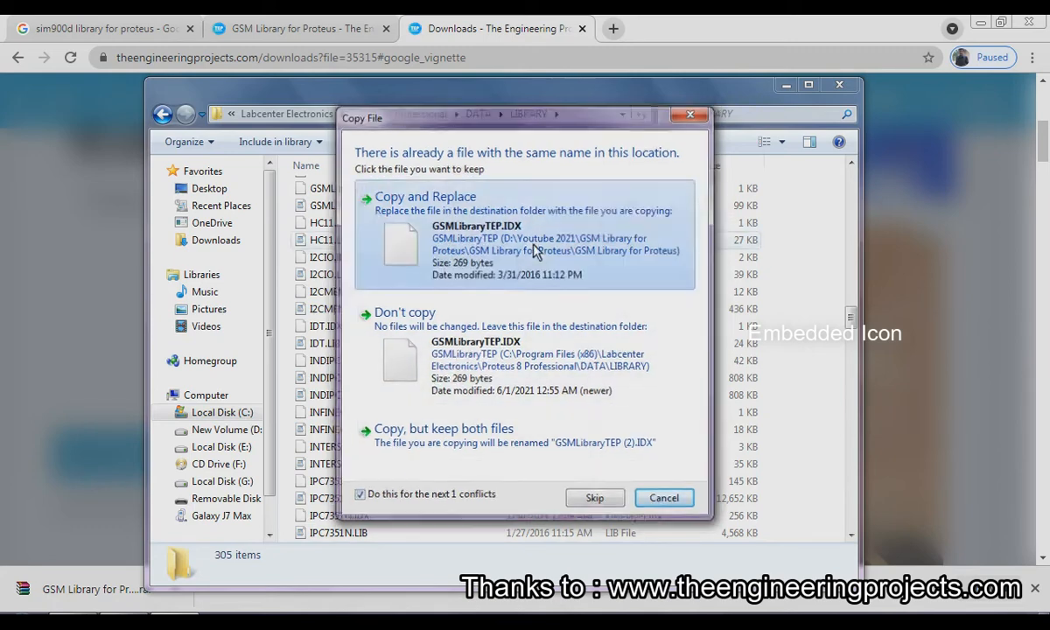
left_click(471, 247)
left_click(528, 376)
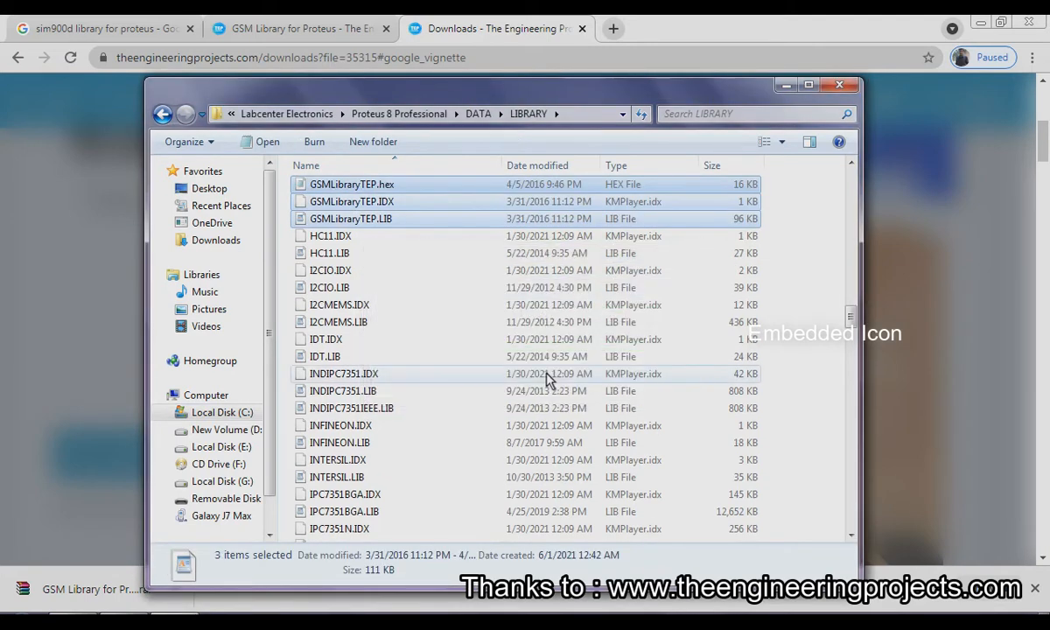
- Deselect the pasted files, close the LIBRARY folder window and close the library's download page
left_click(787, 301)
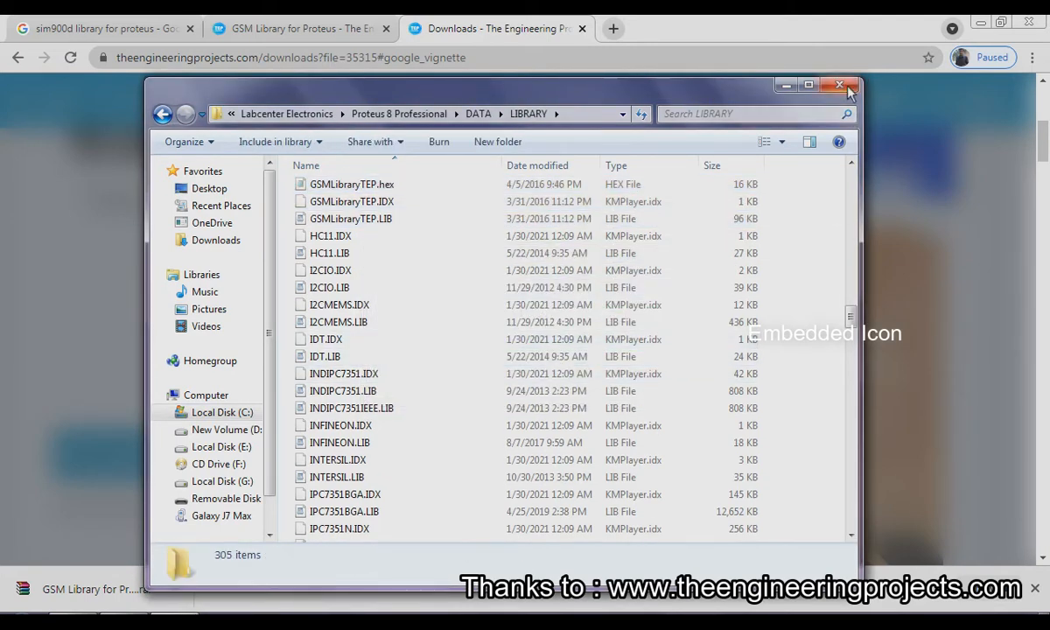
left_click(839, 84)
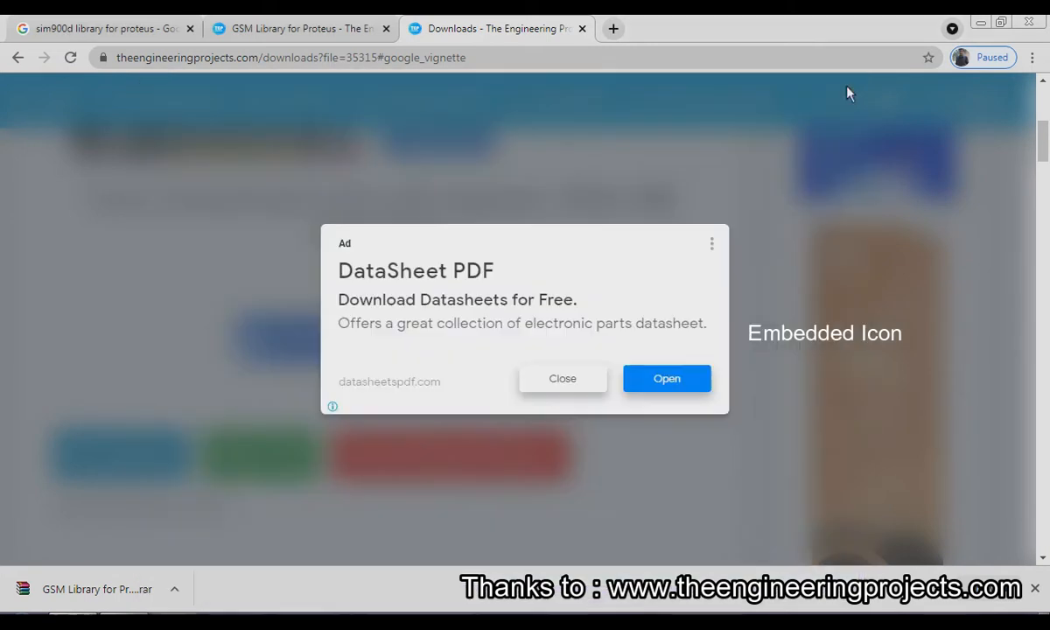
left_click(582, 29)
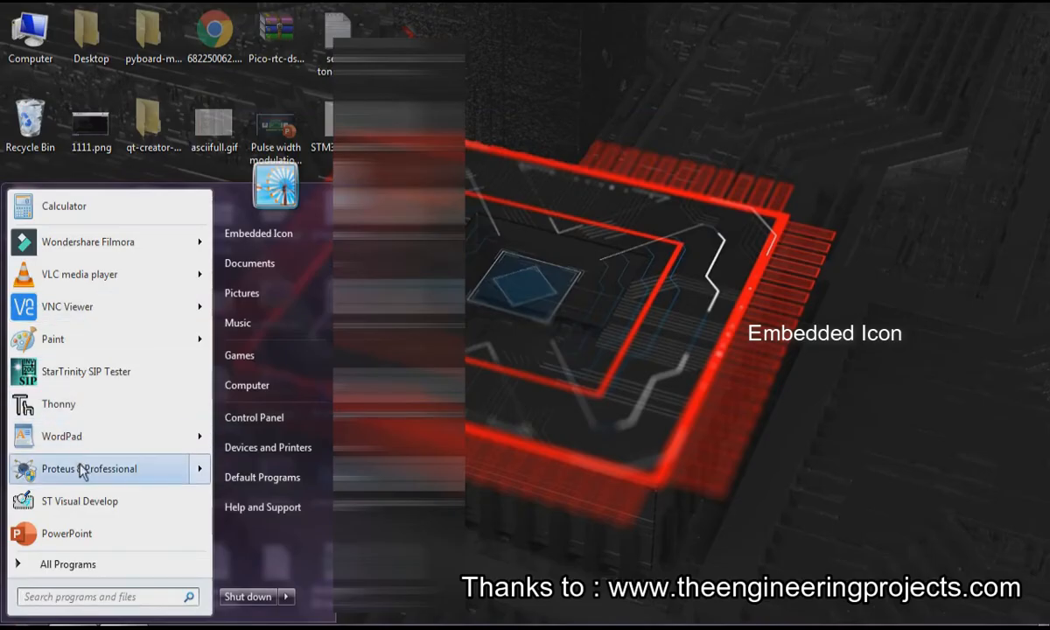
- Launch Proteus 8 Professional with permission to make changes, decline sending problem reports to Labcenter, and open Schematic Capture
mouse_move(85, 474)
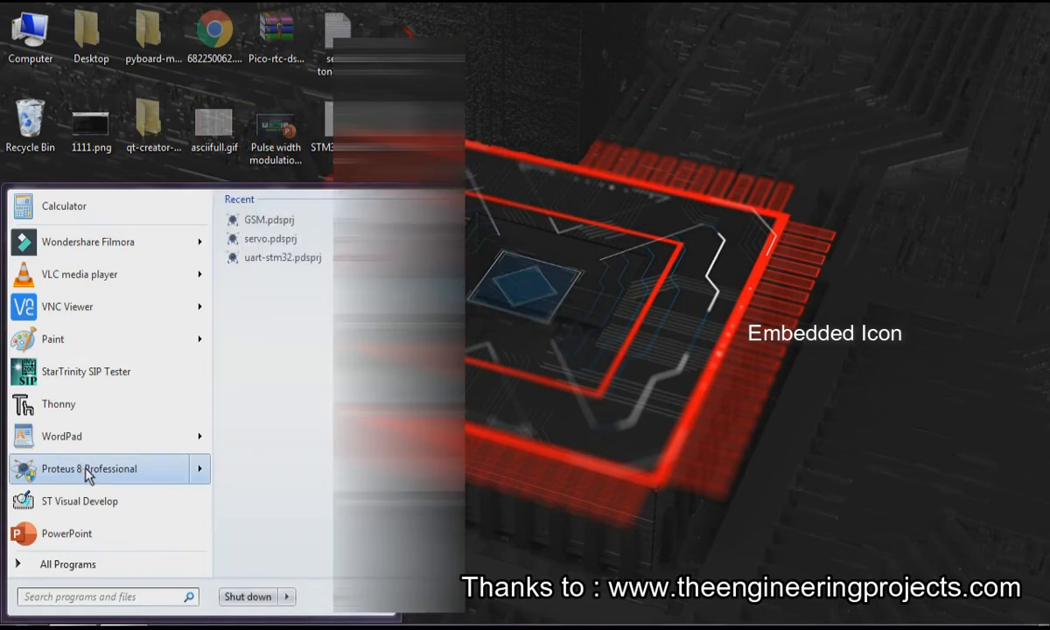
left_click(87, 474)
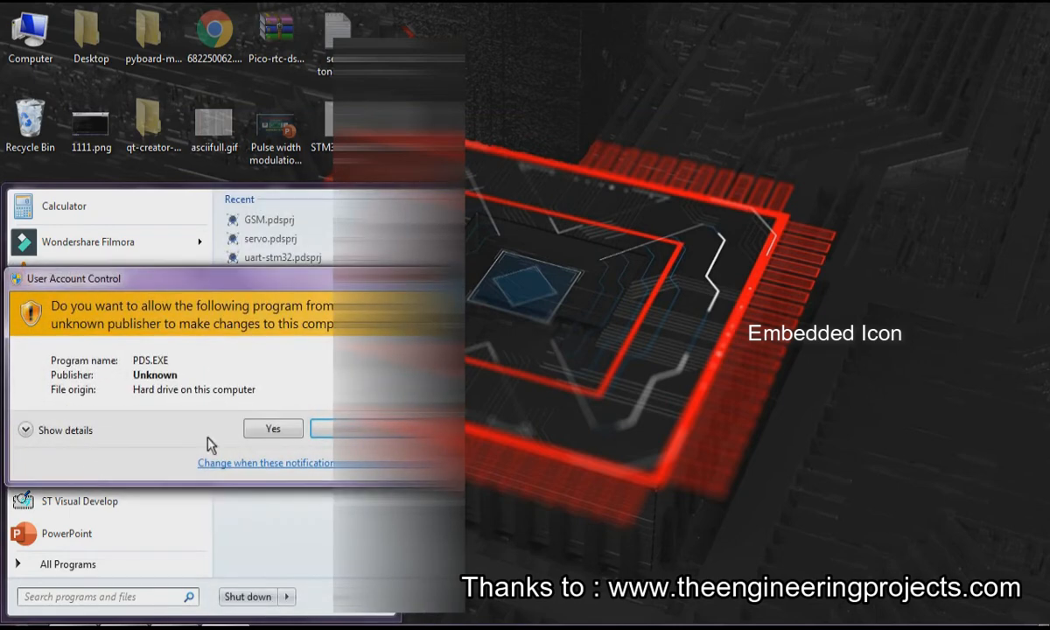
left_click(289, 435)
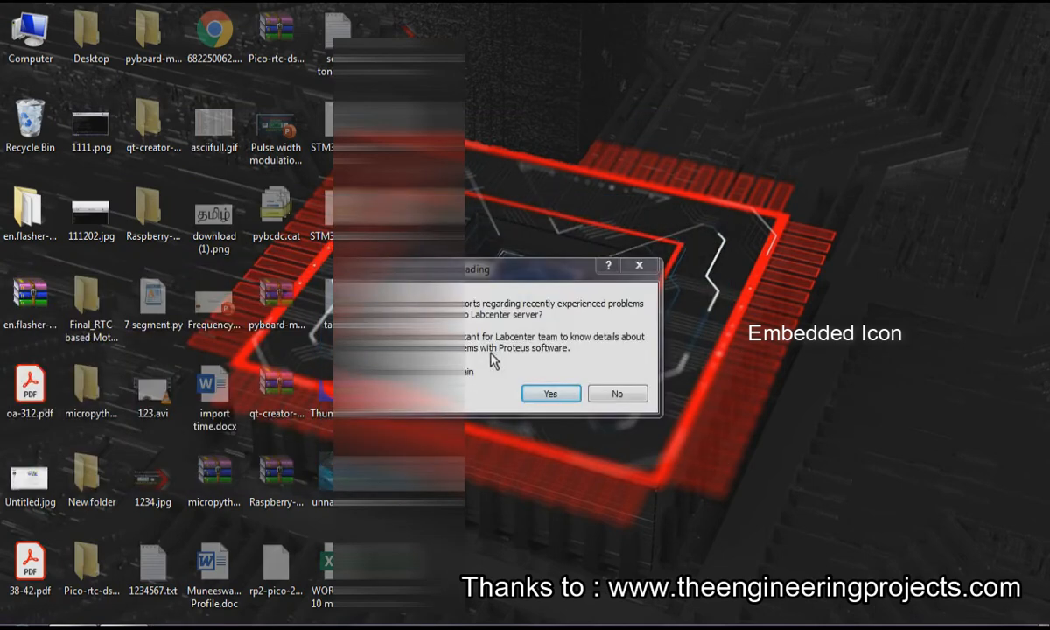
left_click(615, 394)
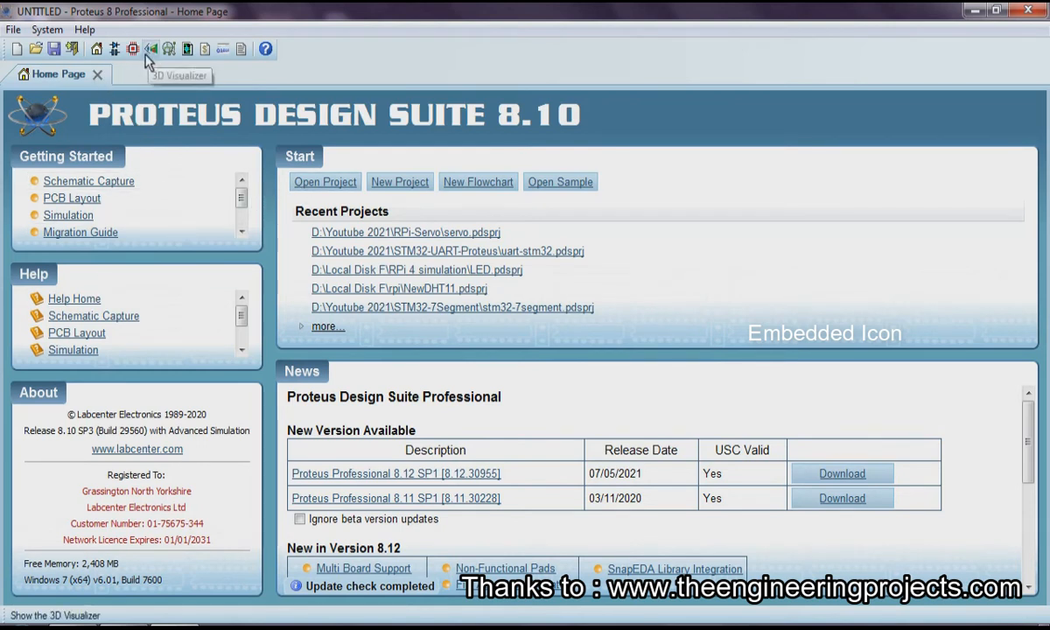
left_click(117, 50)
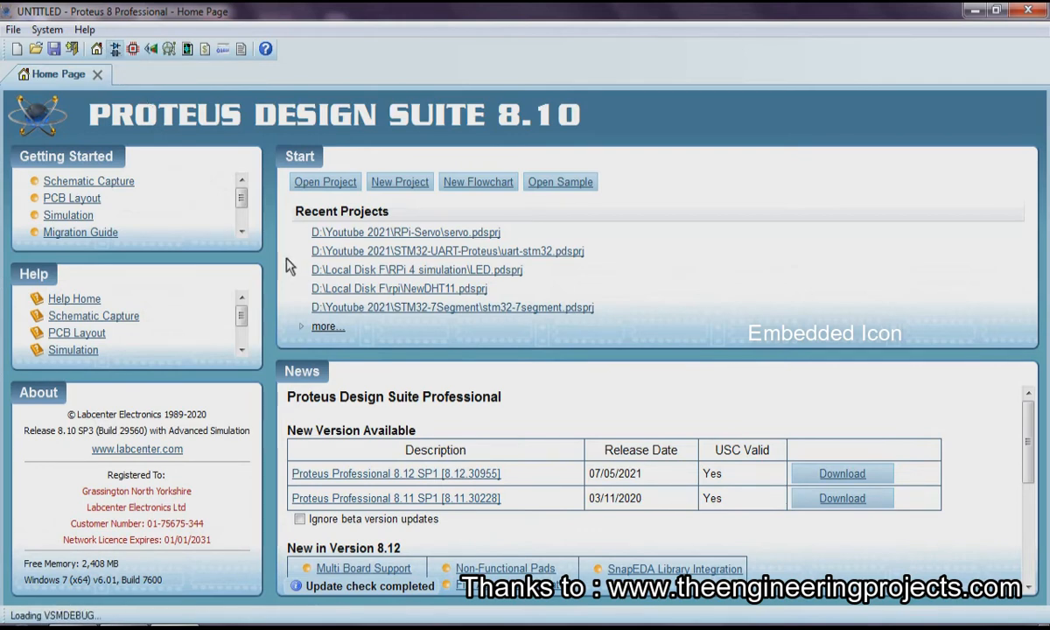
left_click(115, 50)
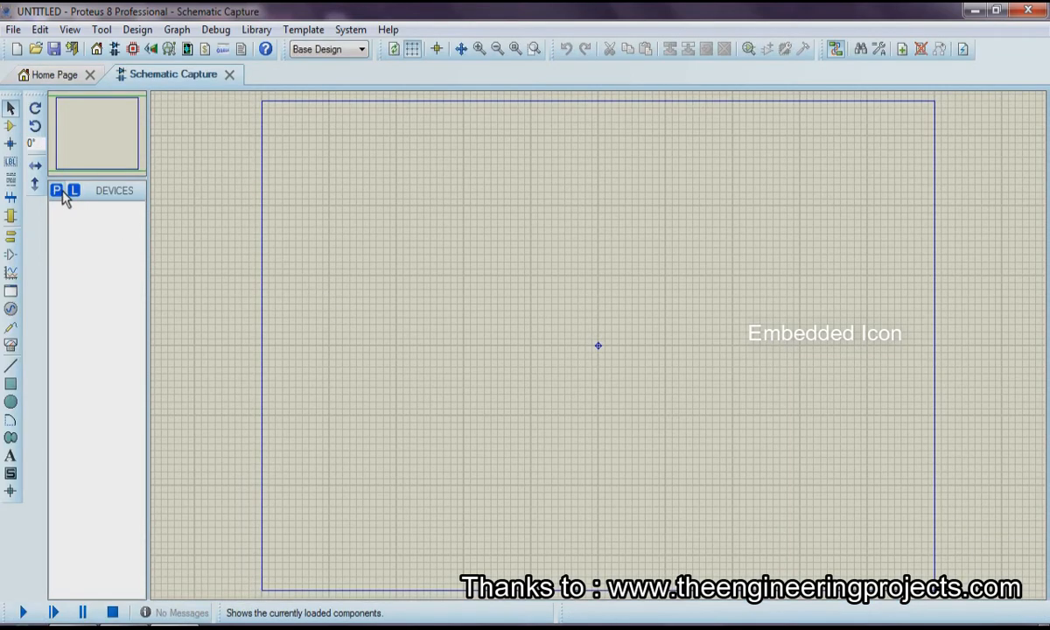
- Open the device picker and search for SIM900D
left_click(57, 192)
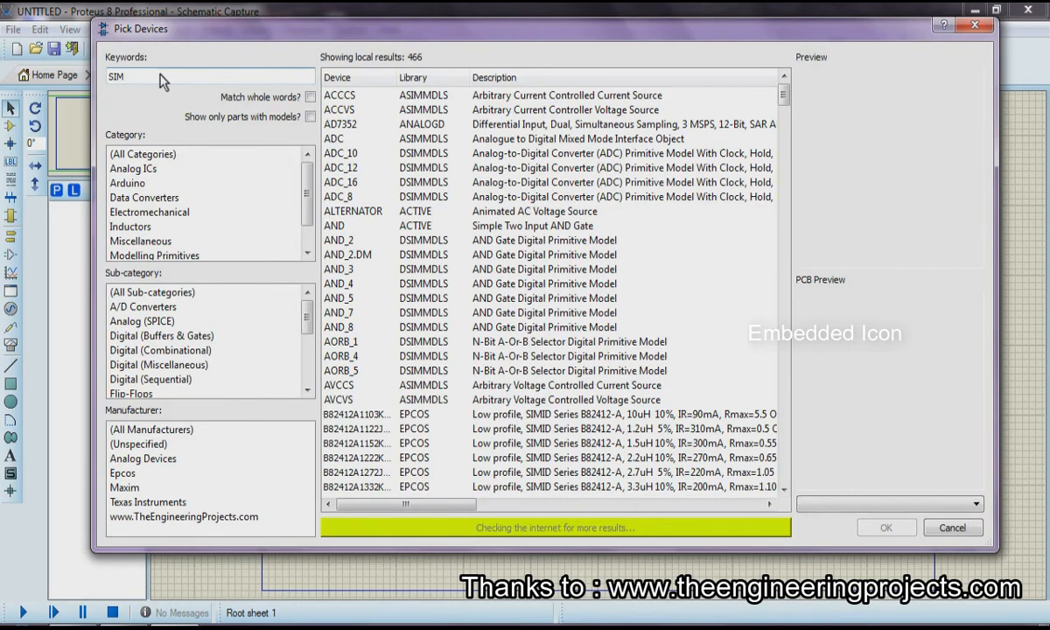
type("900")
type("D")
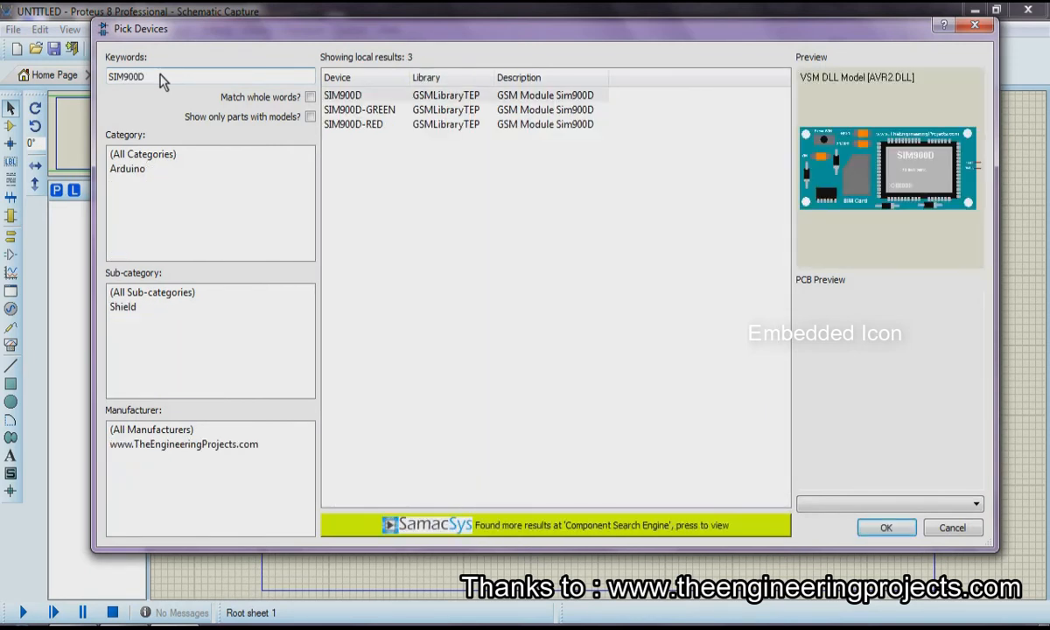
- Preview the SIM900D module variants and add SIM900D-GREEN to the schematic's device list
left_click(362, 96)
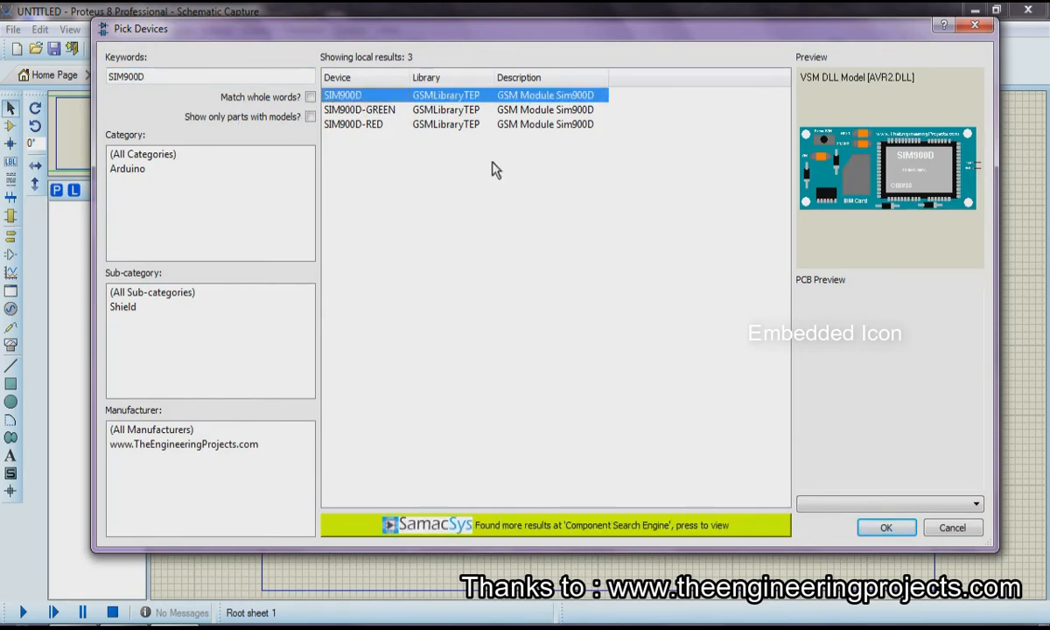
left_click(451, 110)
left_click(455, 124)
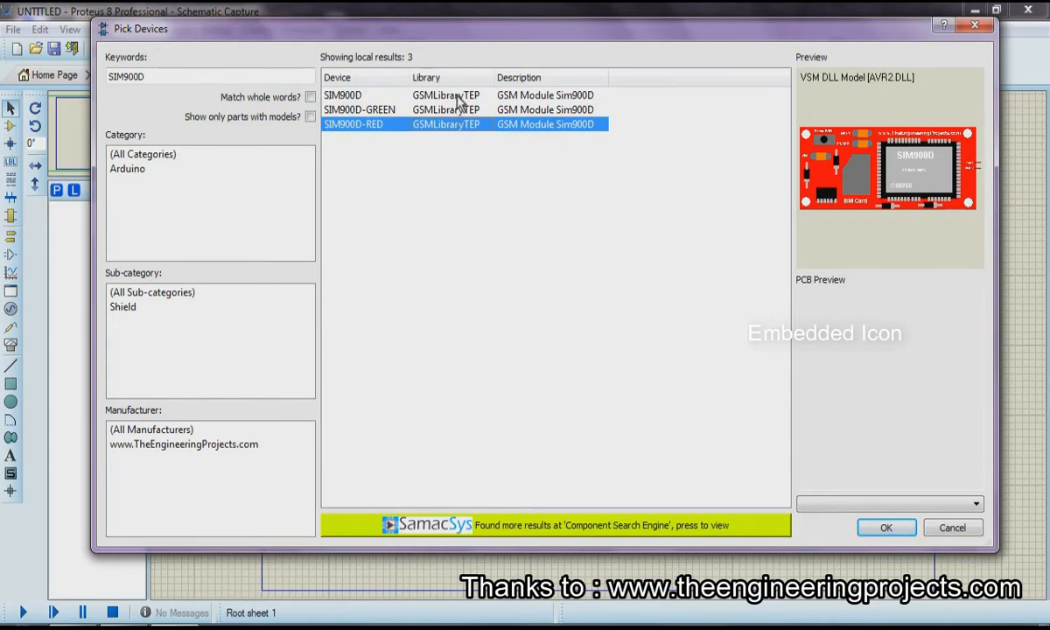
left_click(444, 95)
left_click(454, 111)
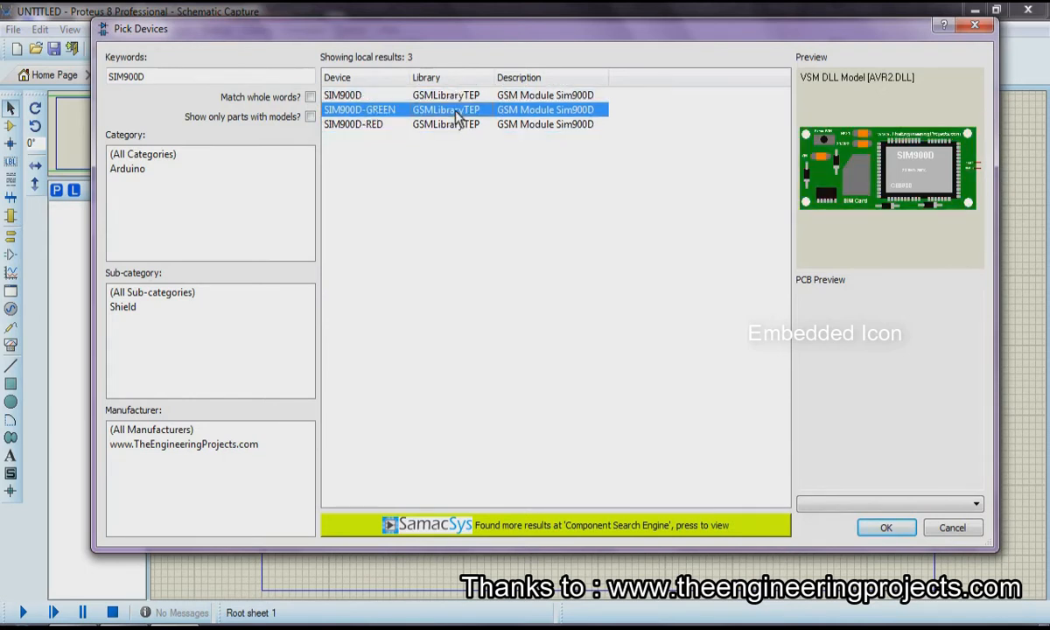
left_click(886, 529)
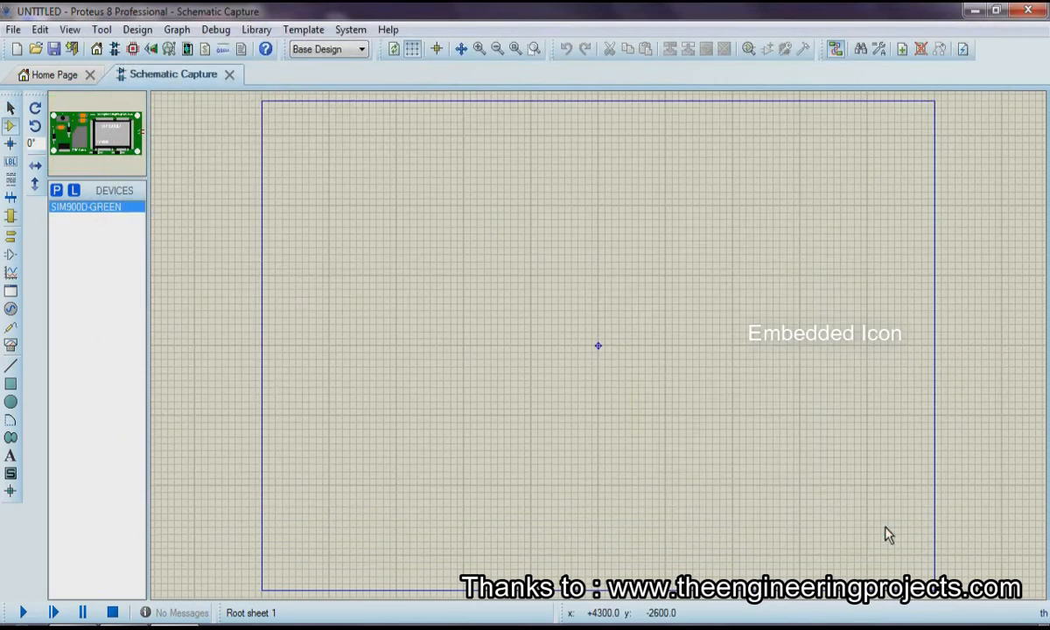
- Place one SIM900D-GREEN module near the middle of the schematic sheet and end placement
left_click(422, 297)
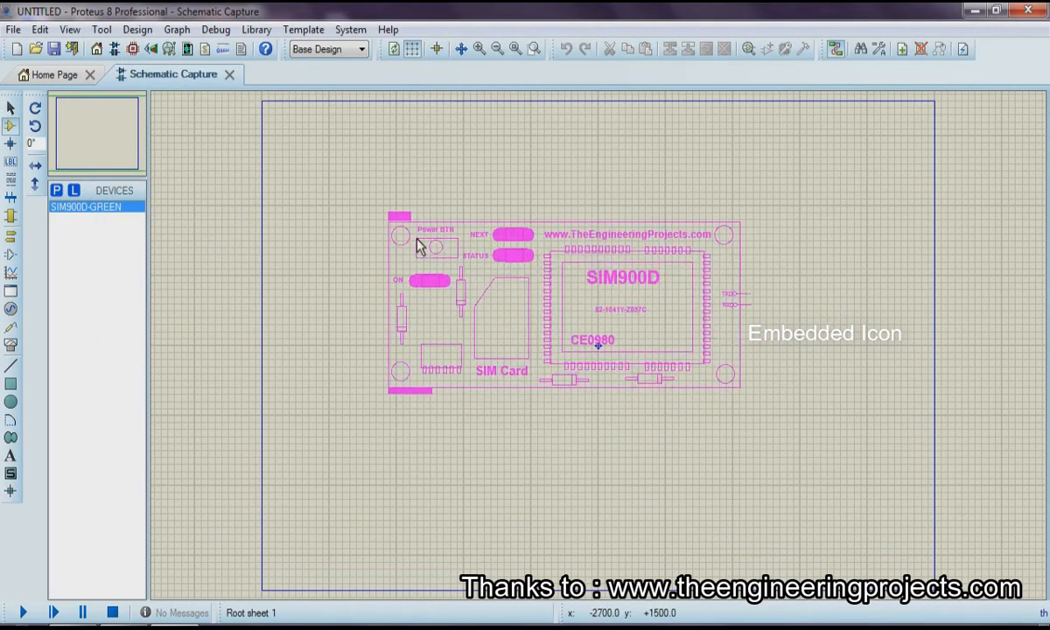
left_click(388, 281)
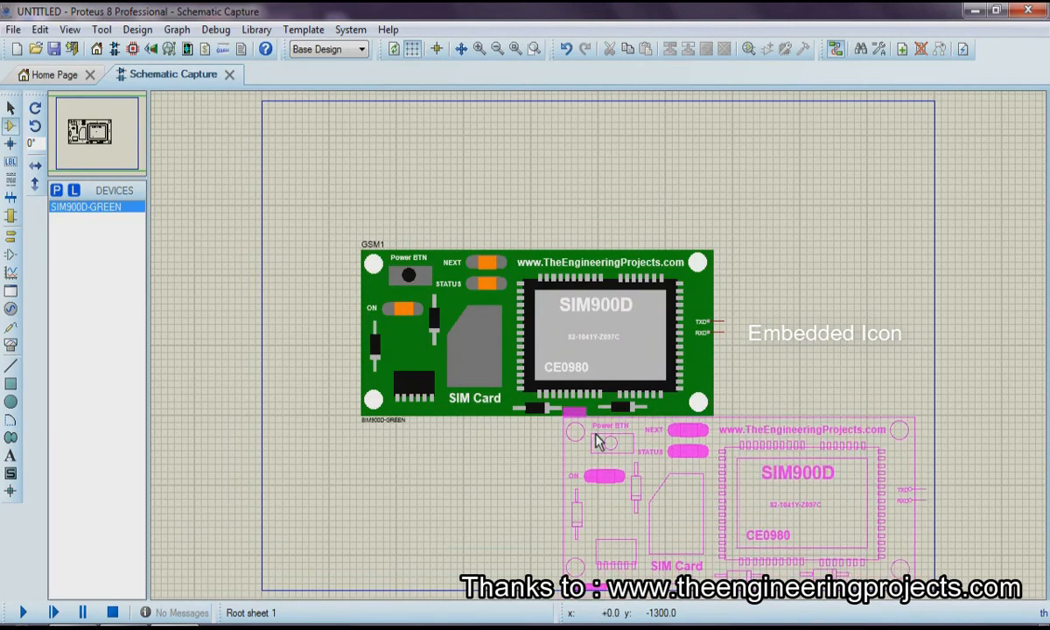
key("Escape")
- Set the SIM900D module's program file to GSMLibraryTEP.hex from the extracted GSM Library for Proteus folder
right_click(513, 303)
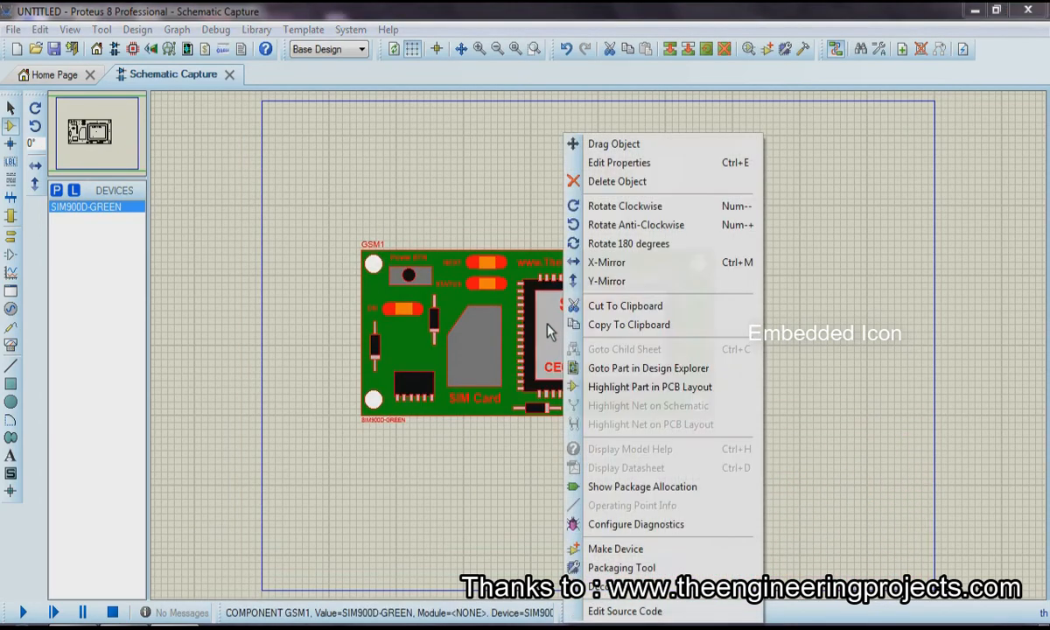
left_click(605, 163)
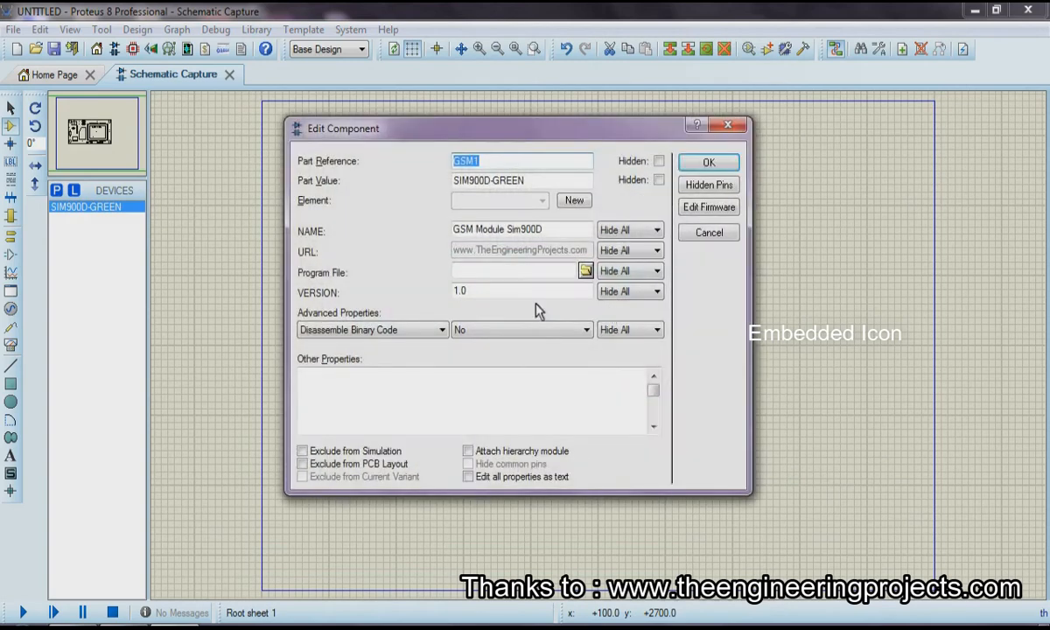
left_click(585, 271)
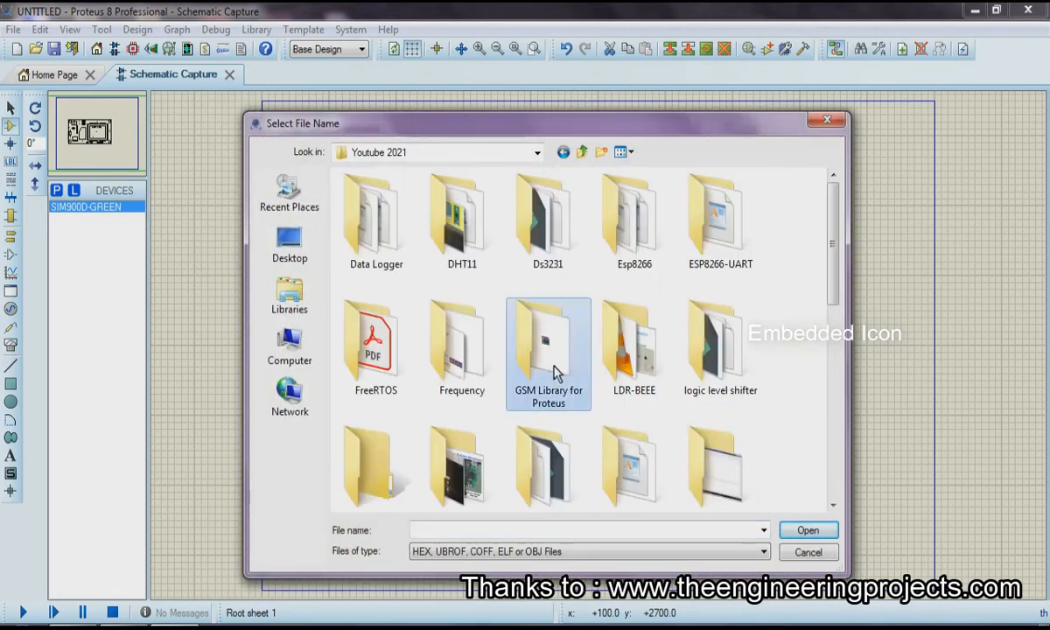
double_click(553, 374)
double_click(468, 208)
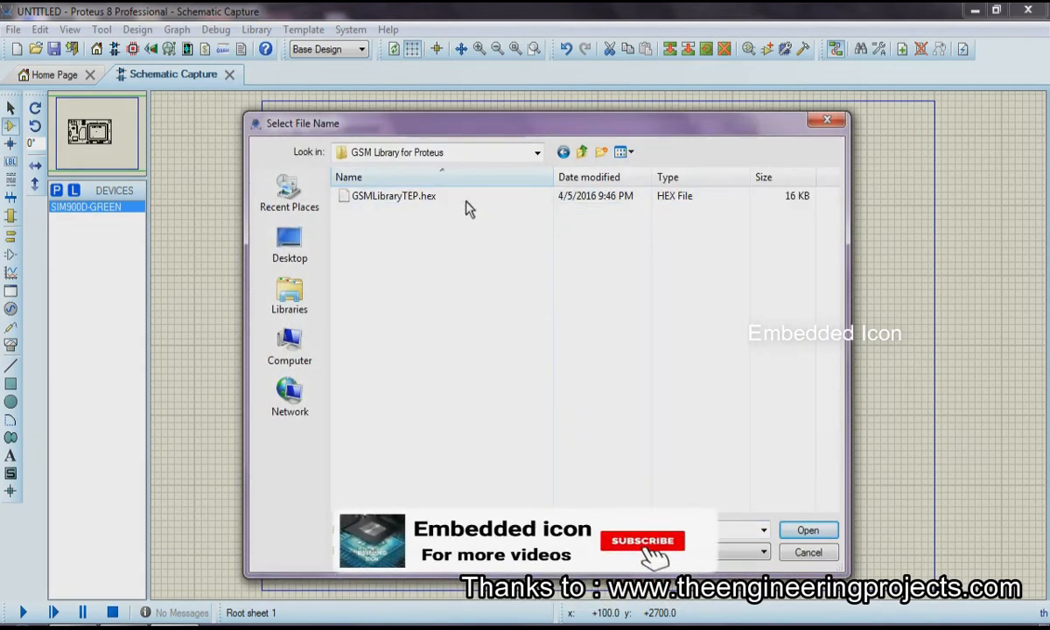
double_click(466, 206)
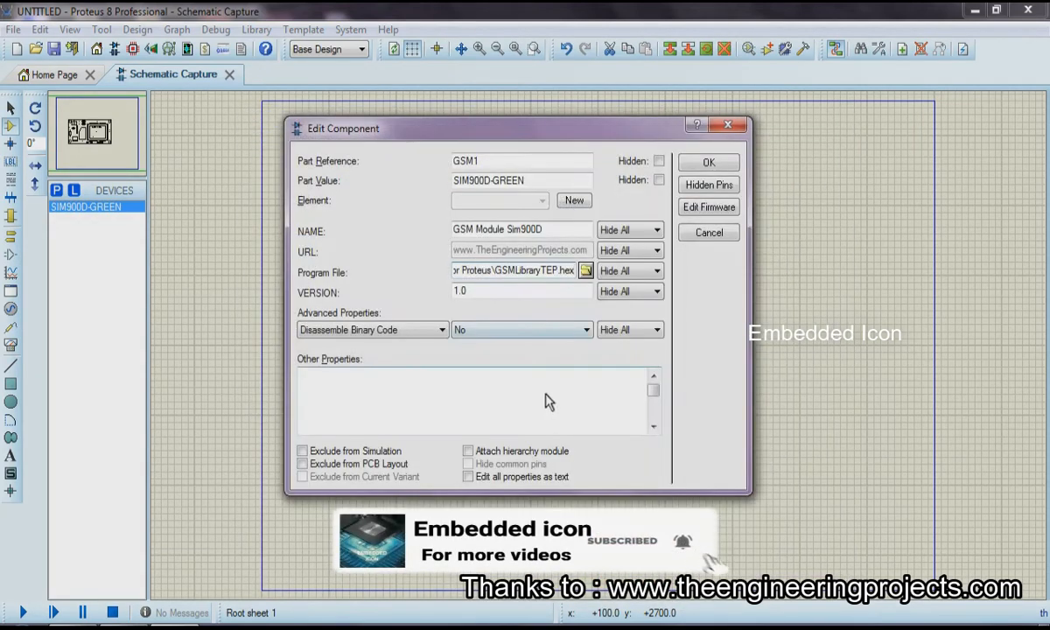
left_click(709, 163)
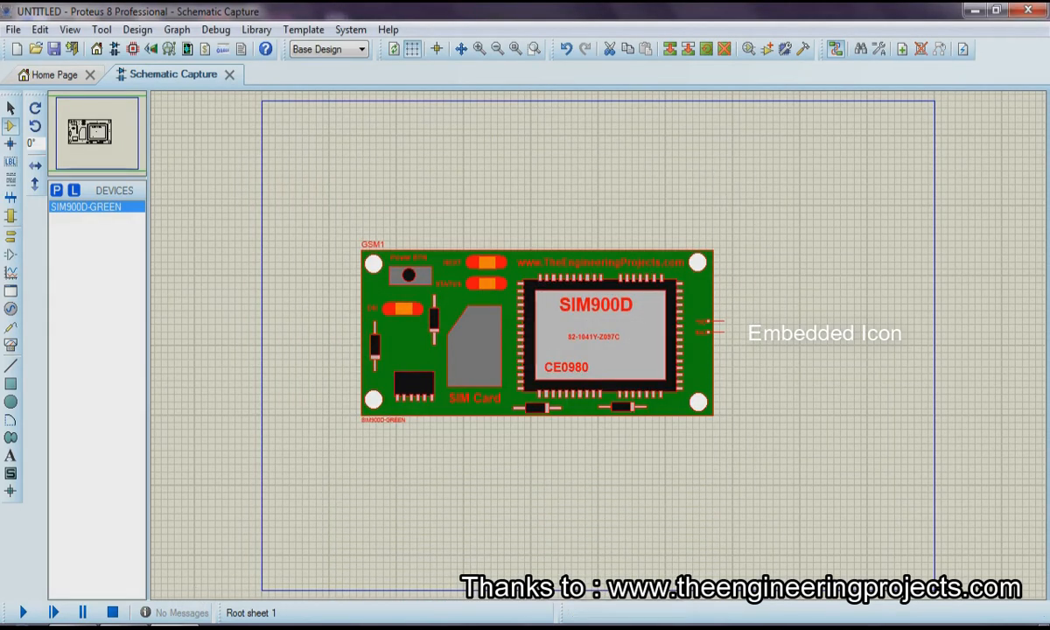
left_click(274, 496)
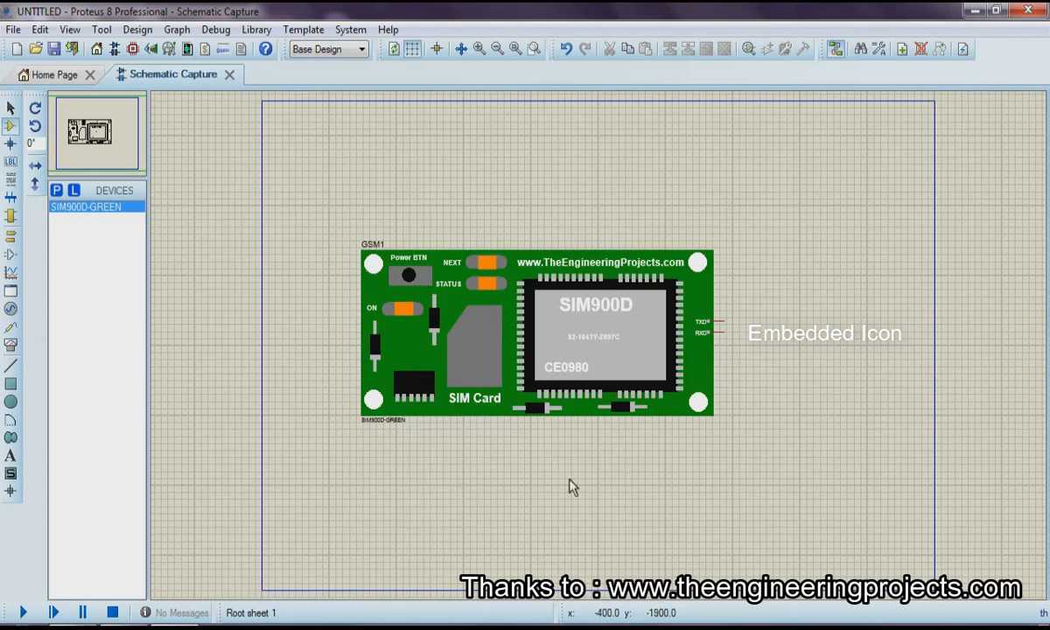
- Place a Virtual Terminal instrument to the right of the SIM900D module on the schematic
left_click(12, 345)
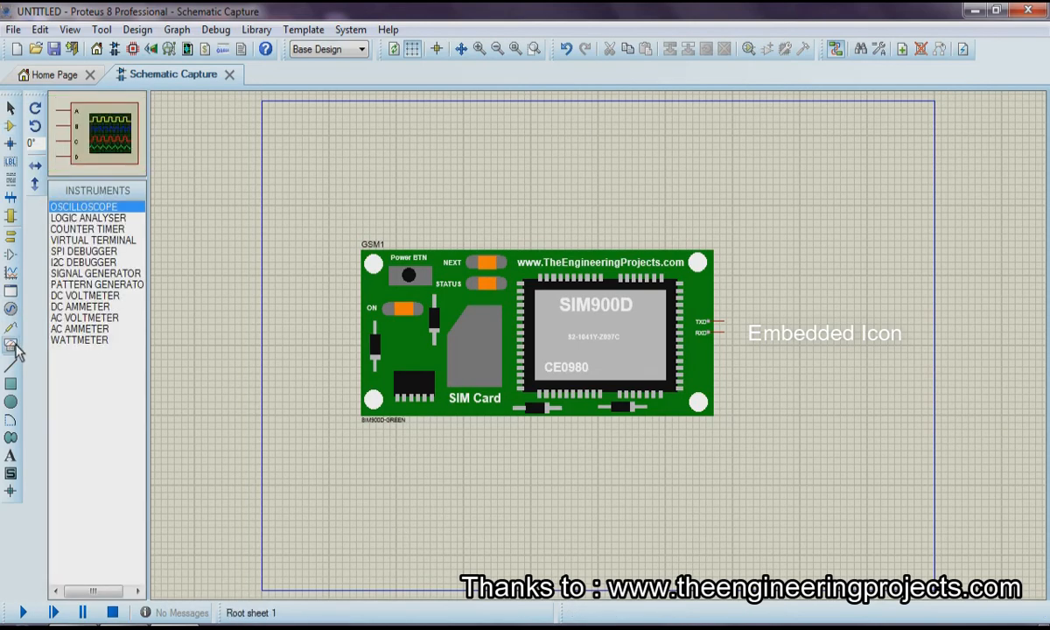
left_click(105, 242)
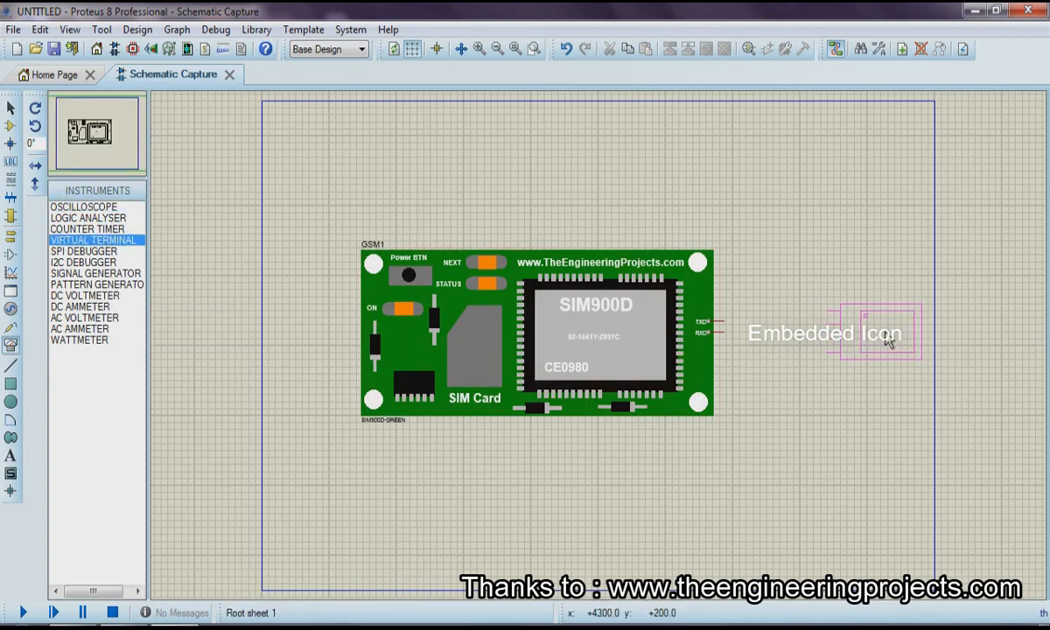
left_click(886, 340)
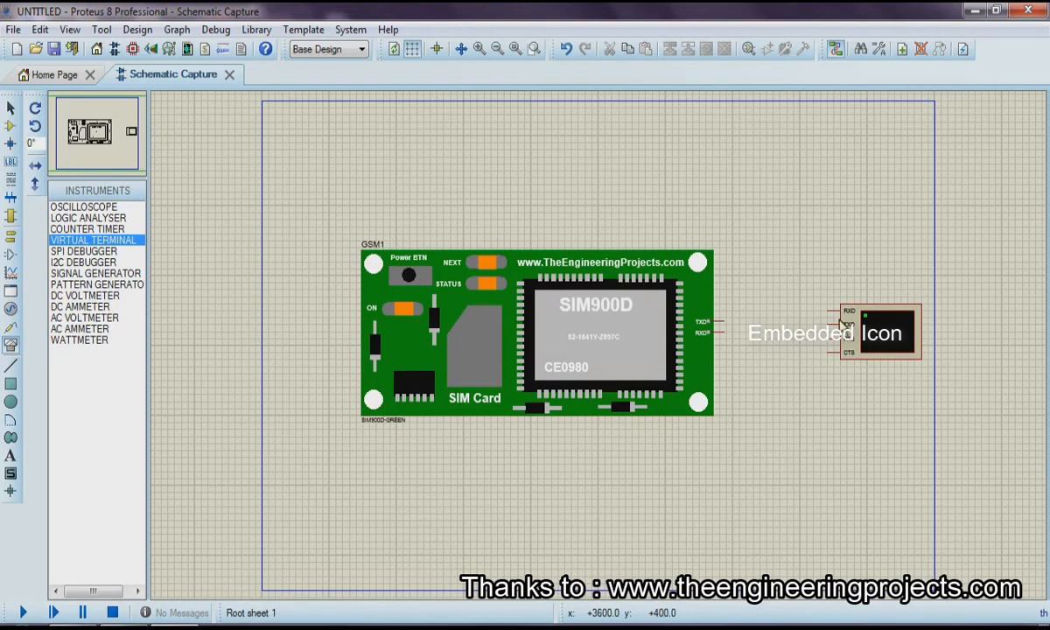
left_click(901, 352)
- Wire the terminal's RXD pin to the SIM900D module's TXD and the module's RXD to the terminal's TXD
scroll(598, 346, "up", 1)
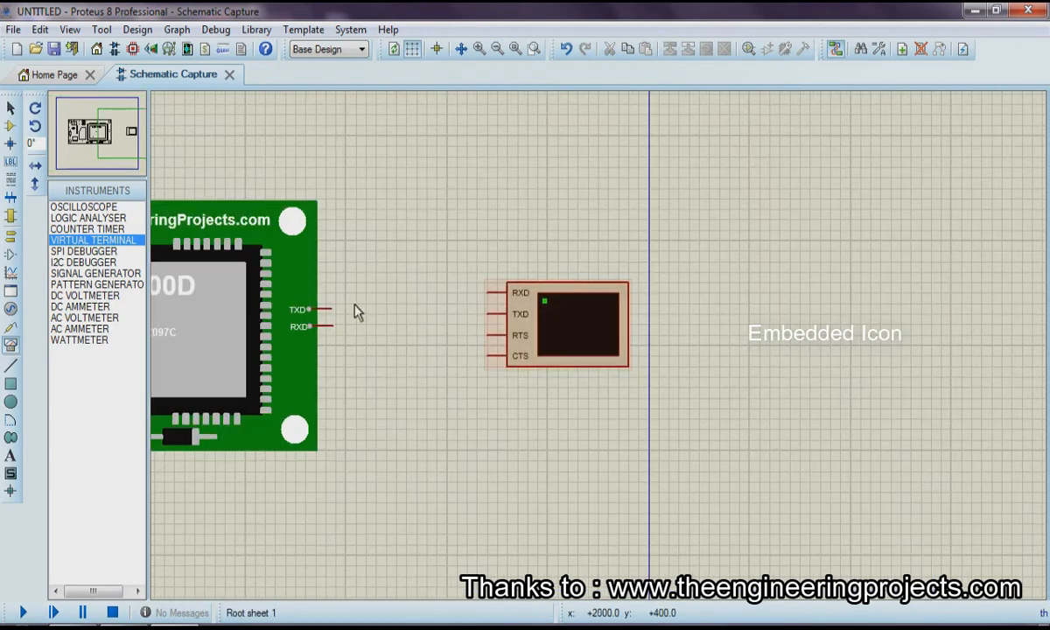
left_click(488, 296)
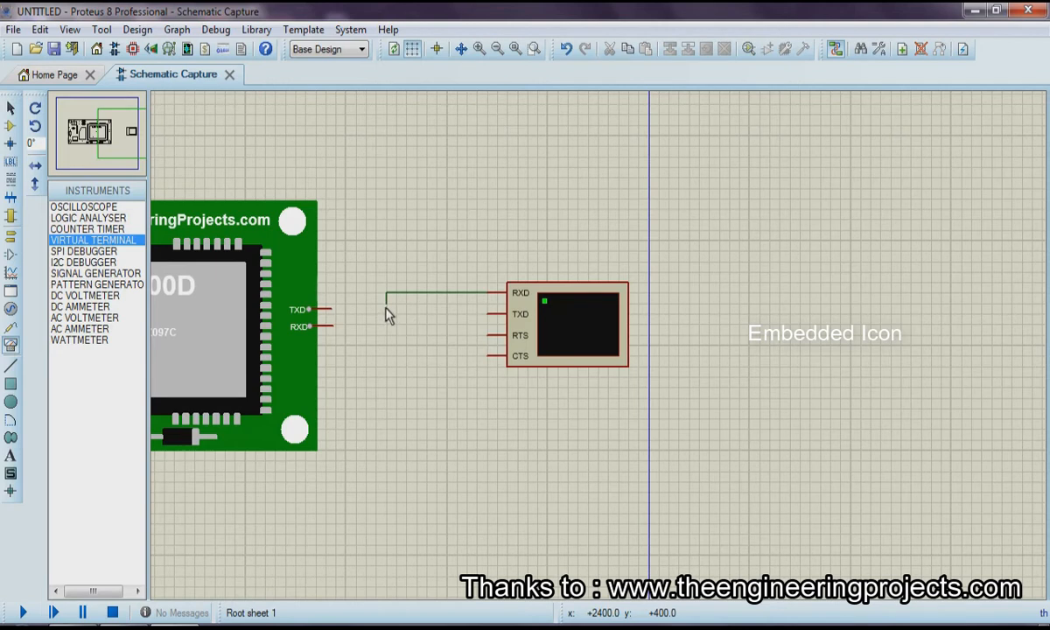
left_click(333, 311)
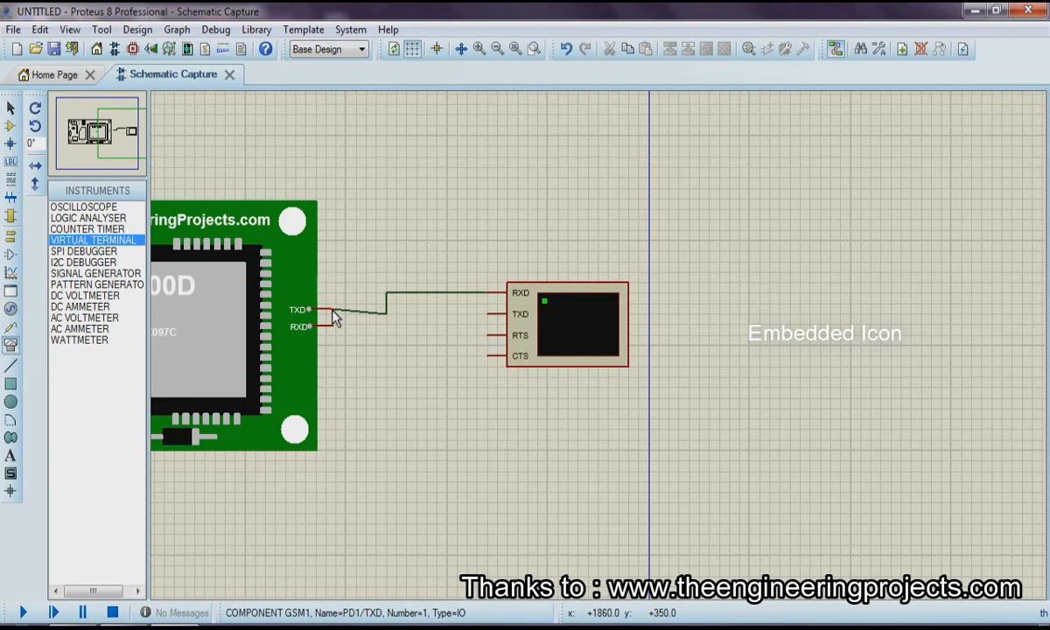
left_click(342, 330)
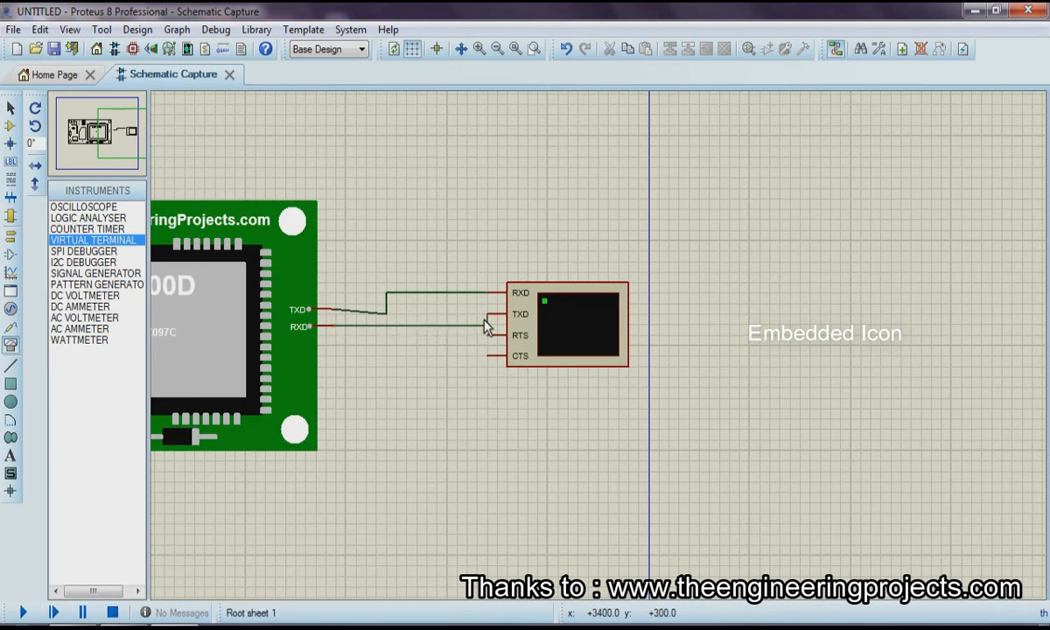
left_click(489, 317)
- Start the simulation, move the Virtual Terminal window below the SIM900D module and send the command AT
scroll(321, 537, "down", 1)
scroll(418, 472, "down", 1)
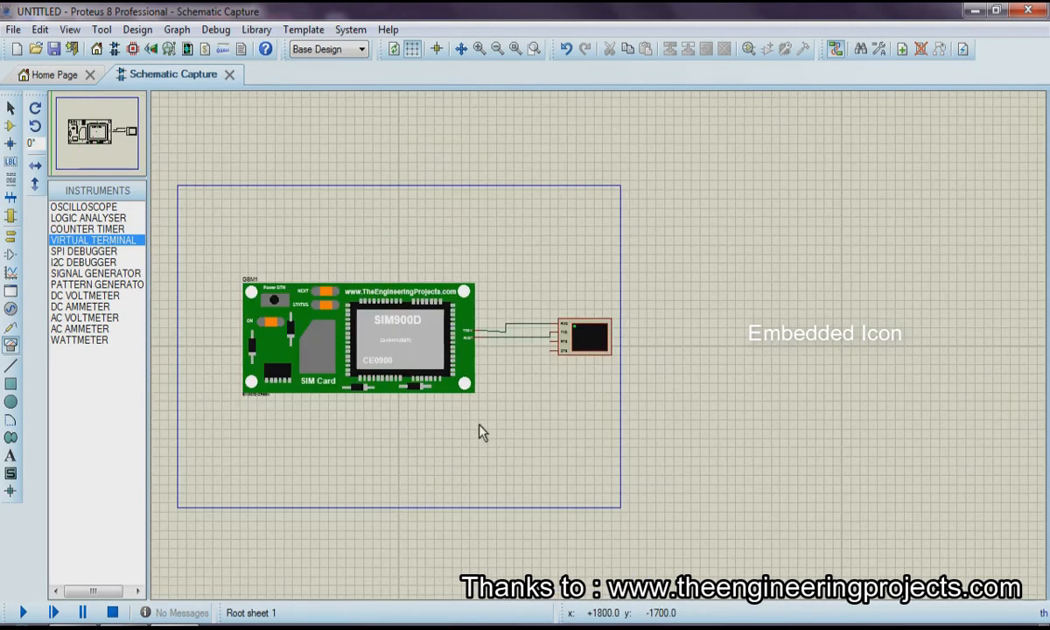
scroll(329, 429, "up", 1)
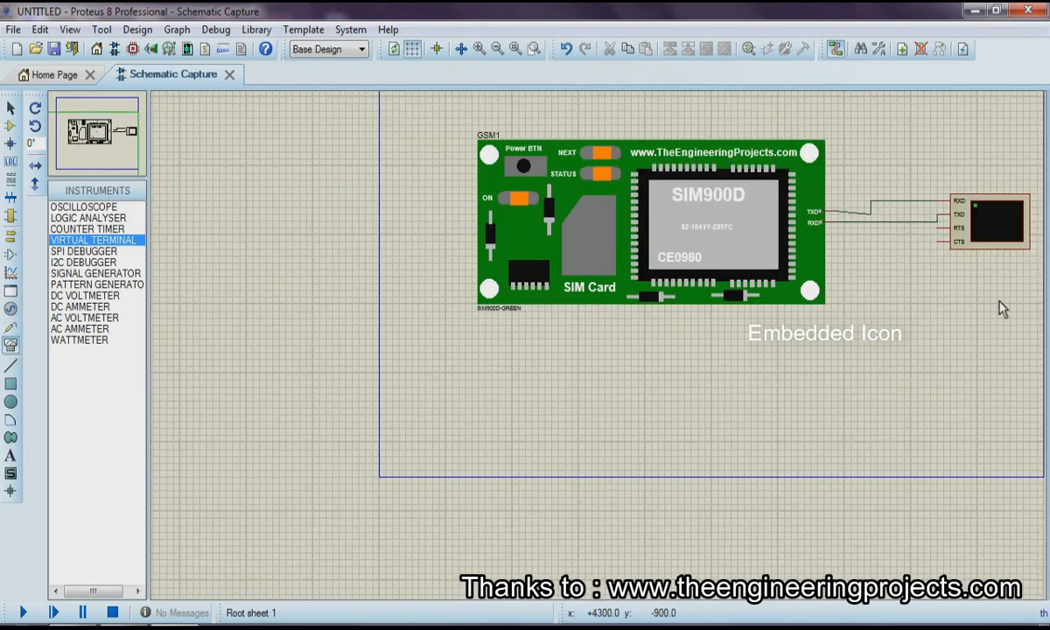
scroll(938, 283, "down", 2)
scroll(605, 349, "up", 2)
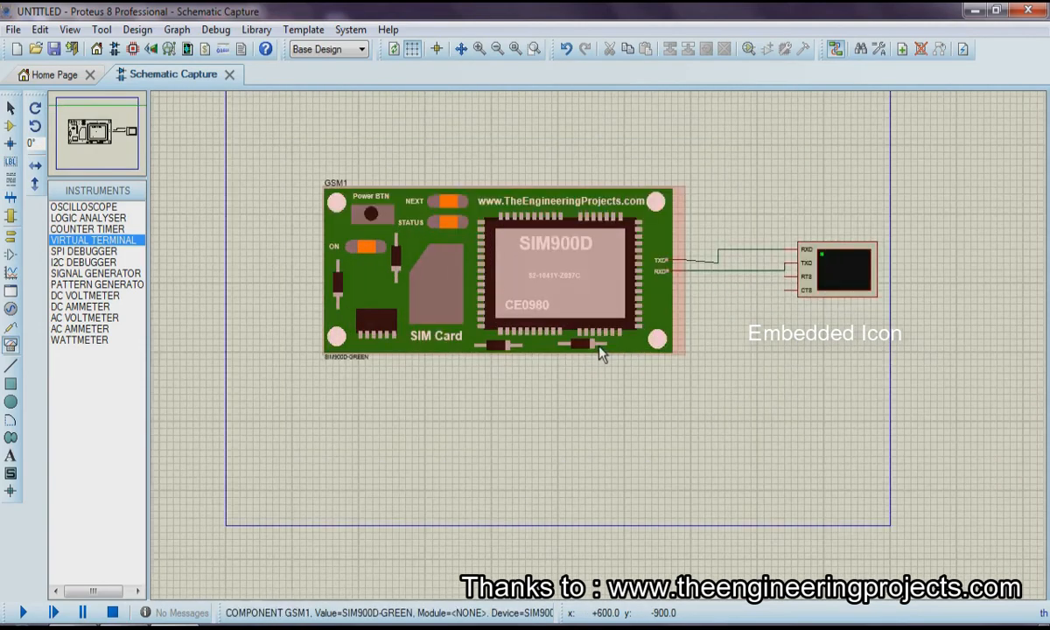
scroll(641, 350, "up", 1)
scroll(551, 412, "down", 1)
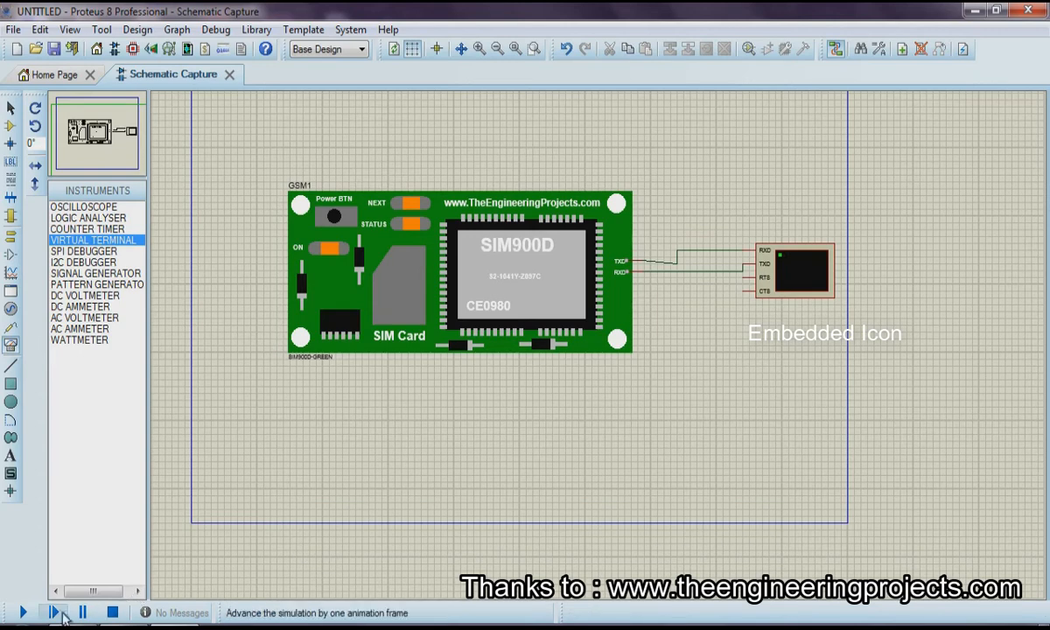
left_click(24, 613)
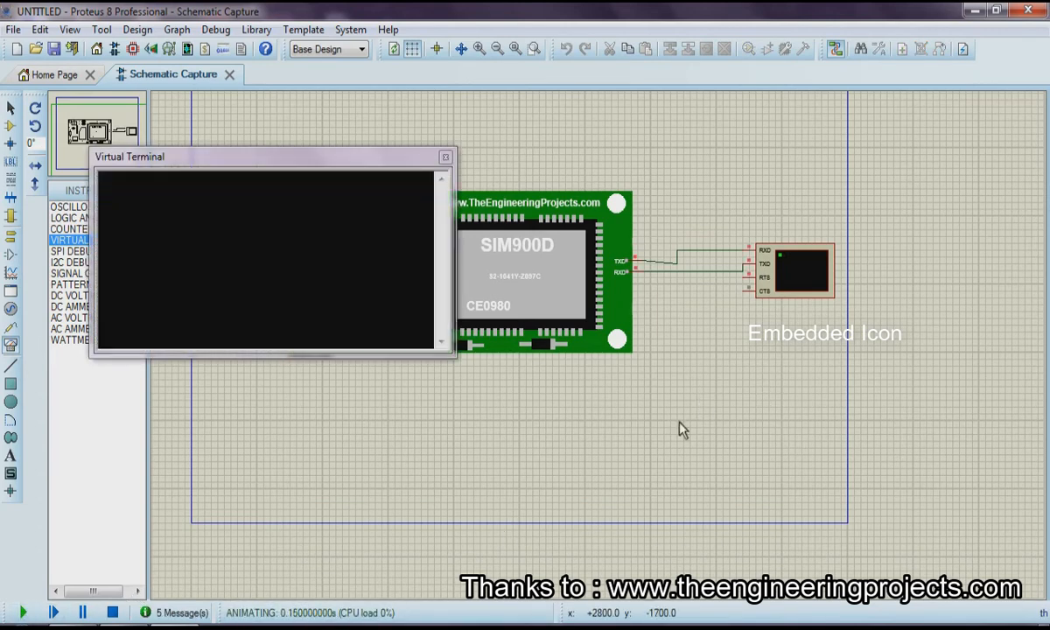
left_click_drag(252, 160, 451, 378)
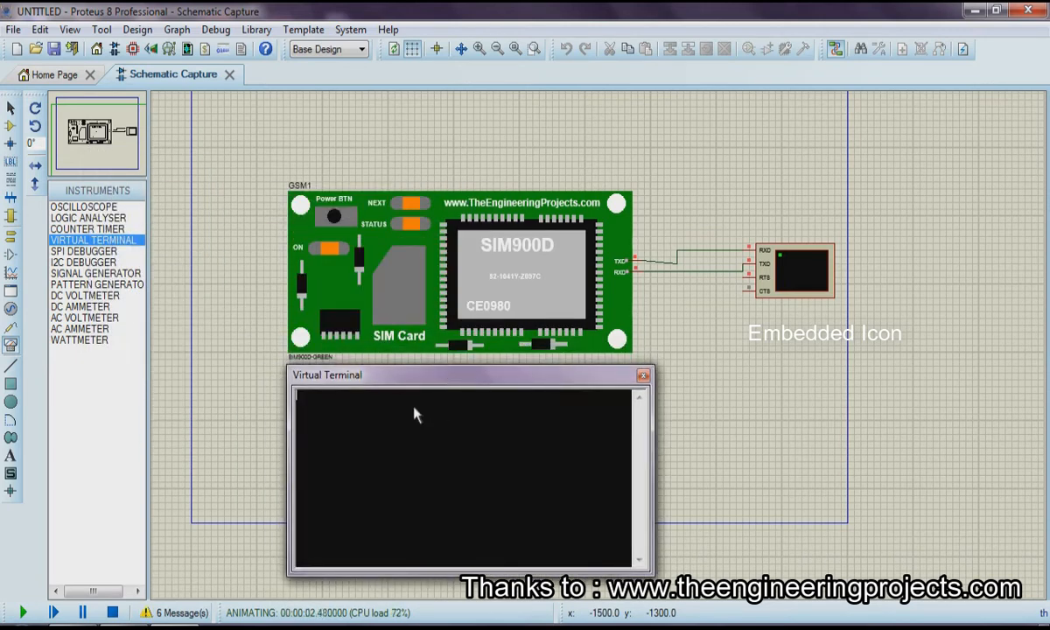
type("AT")
key("Return")
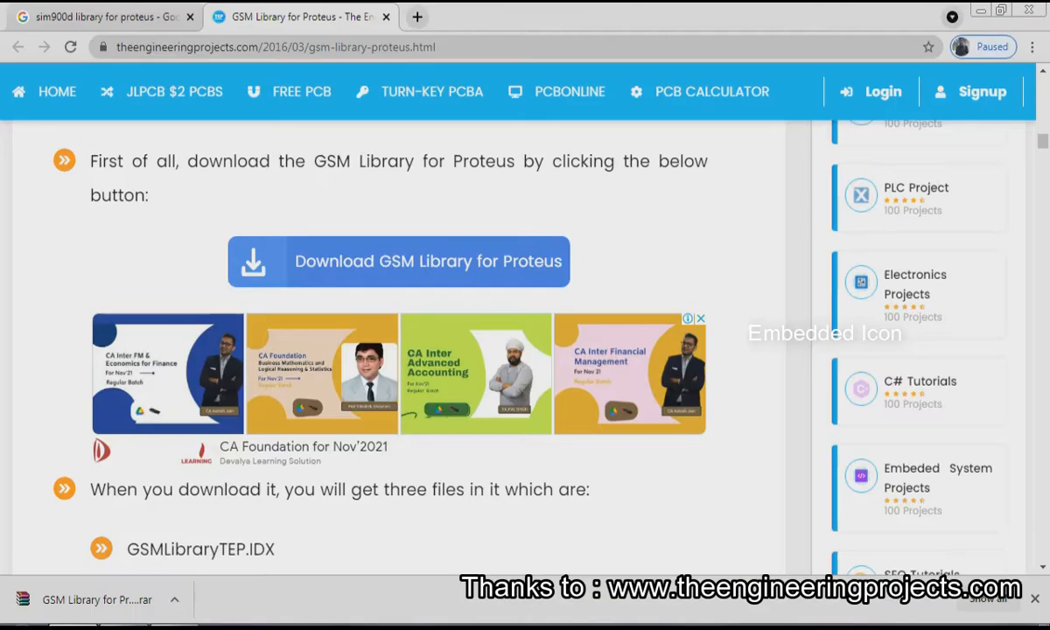
- Switch to the GSM library page in the browser and copy its supported commands from AT+CPIN? through AT+CMGD=1
scroll(429, 314, "down", 3)
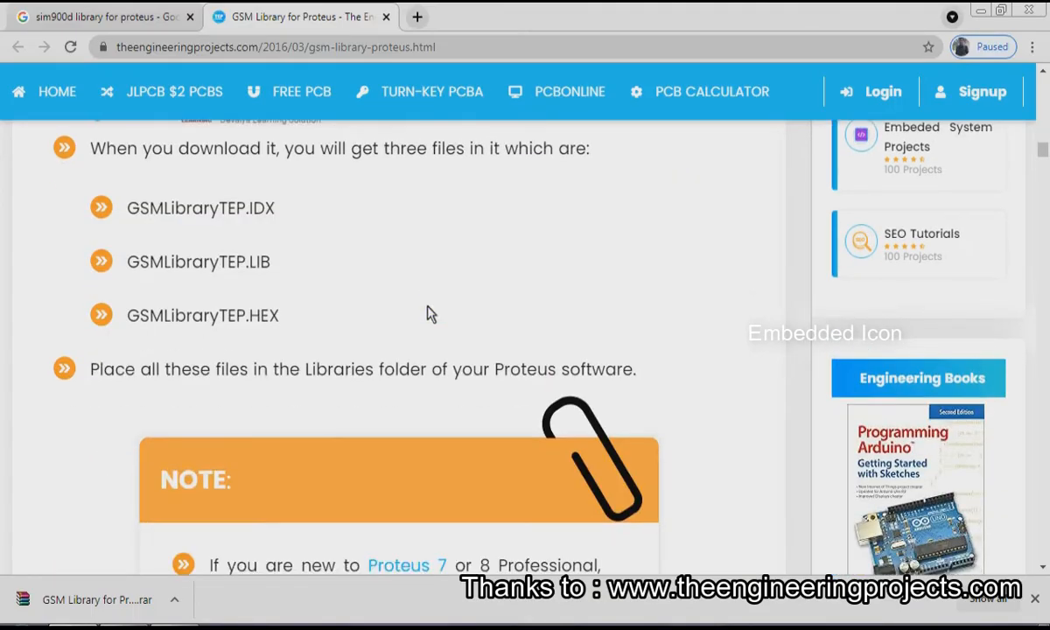
scroll(429, 314, "down", 3)
scroll(429, 313, "down", 15)
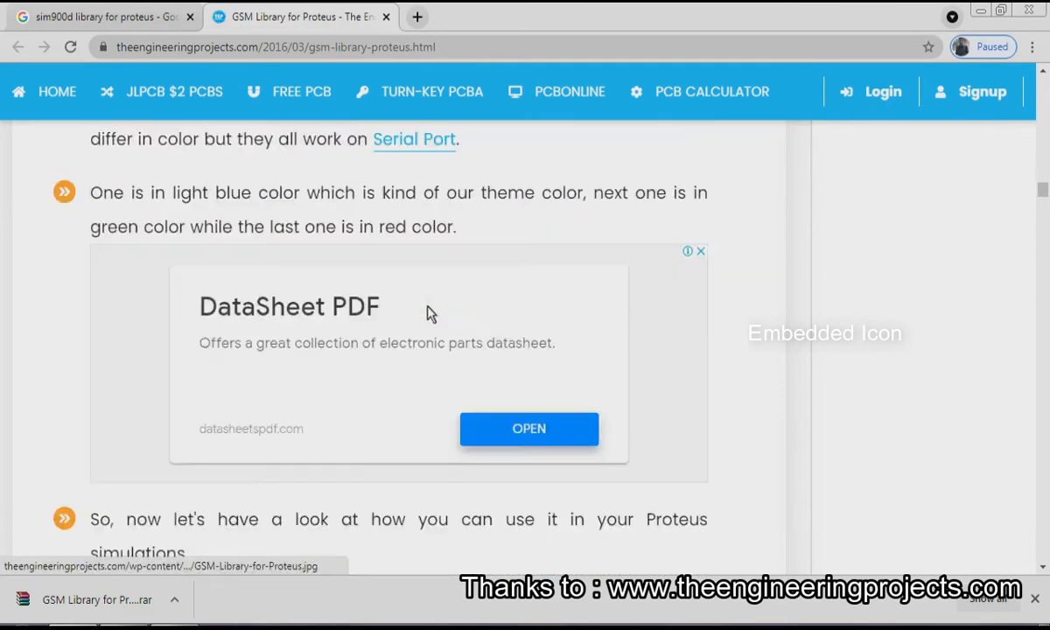
scroll(429, 314, "down", 10)
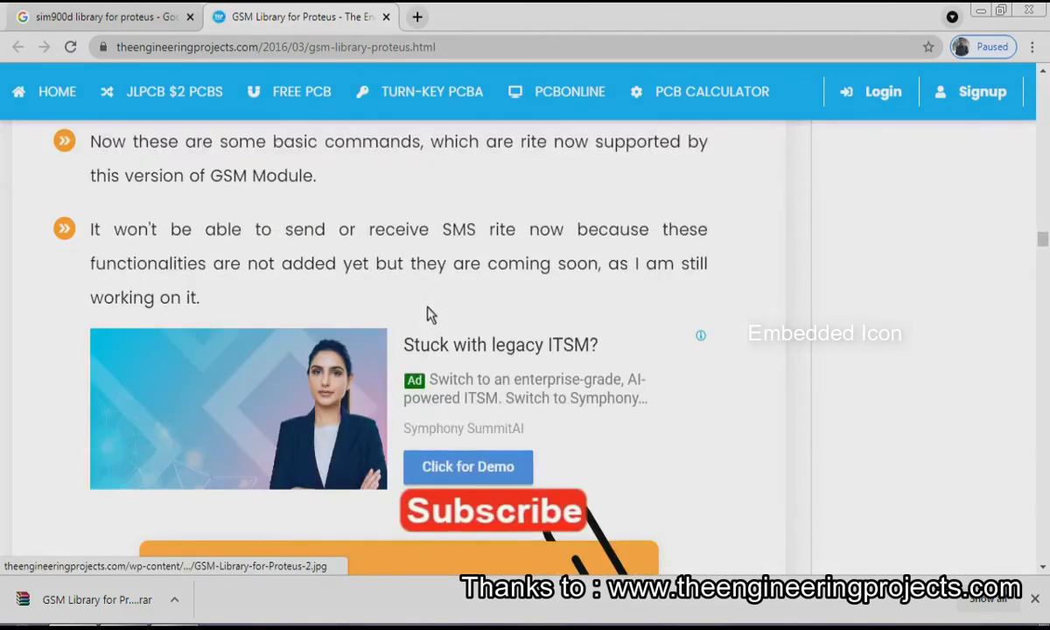
scroll(428, 313, "down", 5)
scroll(428, 313, "down", 1)
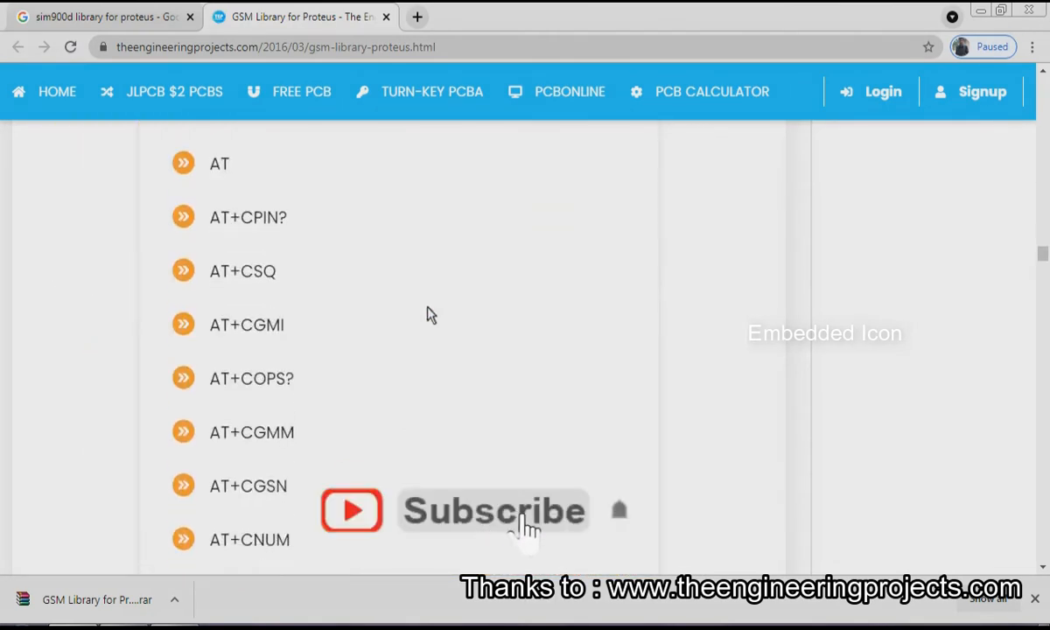
scroll(429, 313, "down", 6)
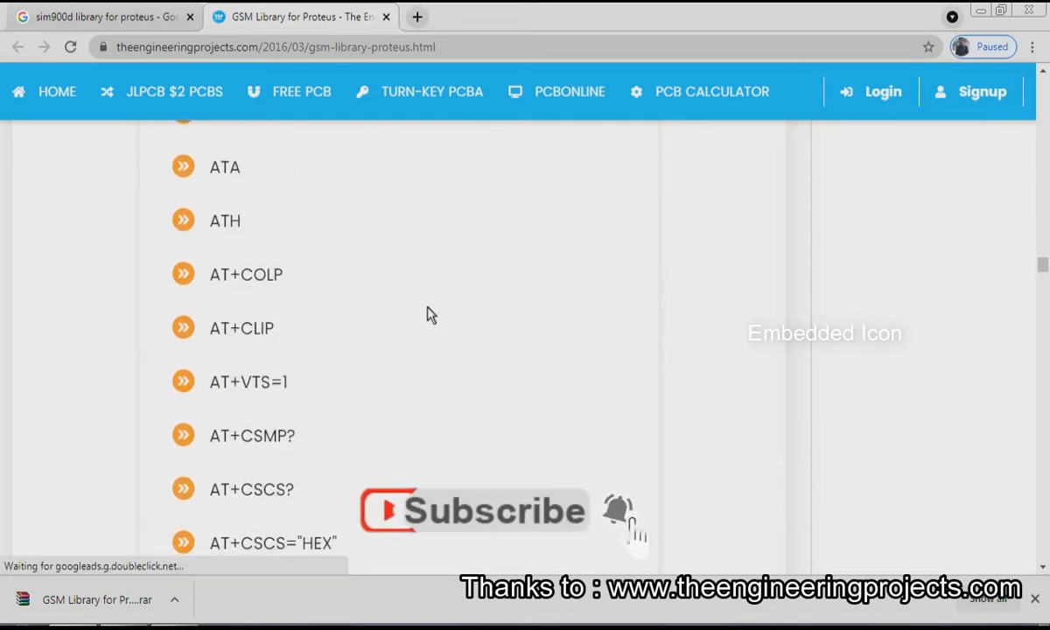
scroll(429, 314, "down", 3)
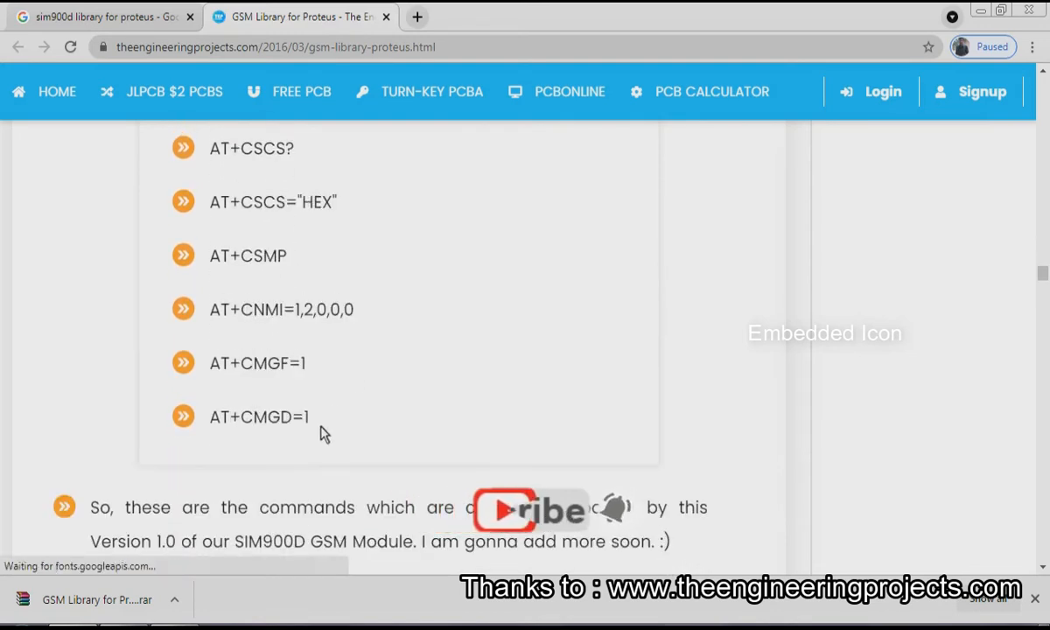
left_click_drag(325, 427, 216, 404)
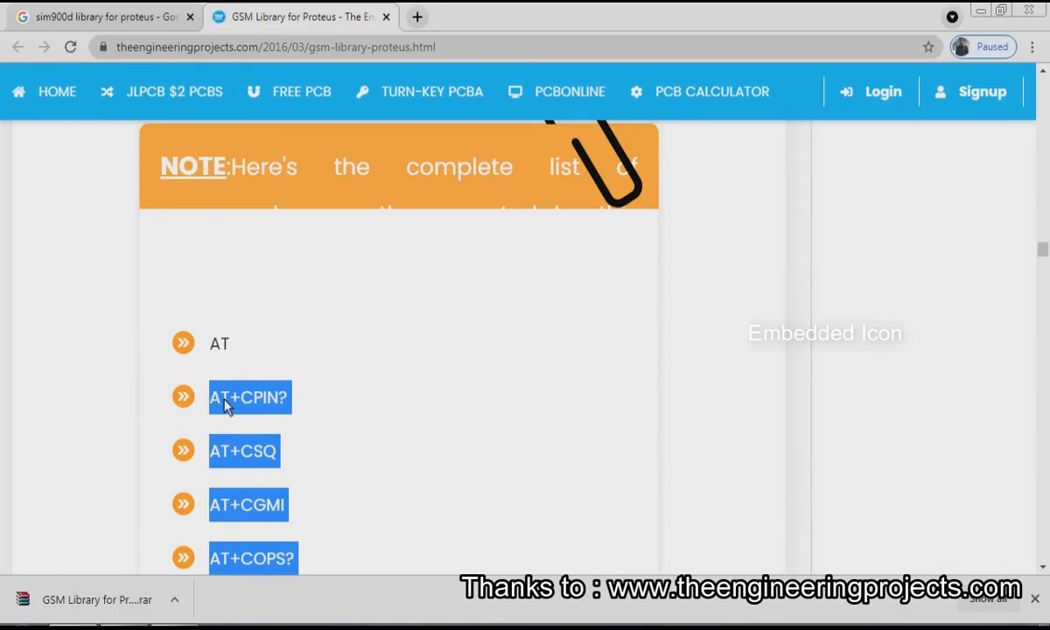
right_click(226, 405)
left_click(252, 416)
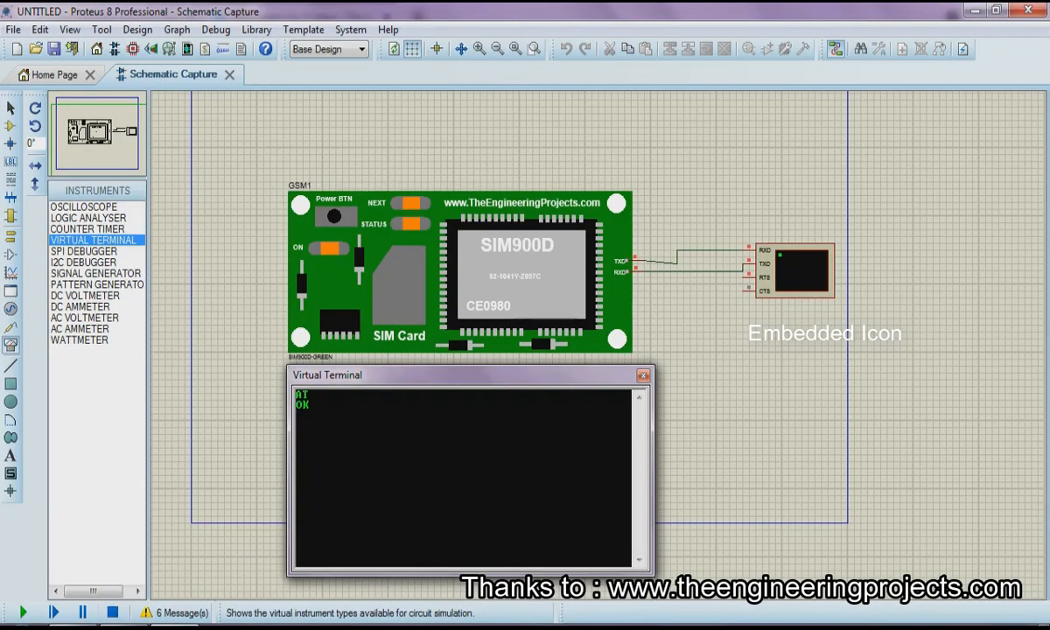
- Open Notepad, paste the copied AT command list and move its window clear of the Virtual Terminal's text
key("super")
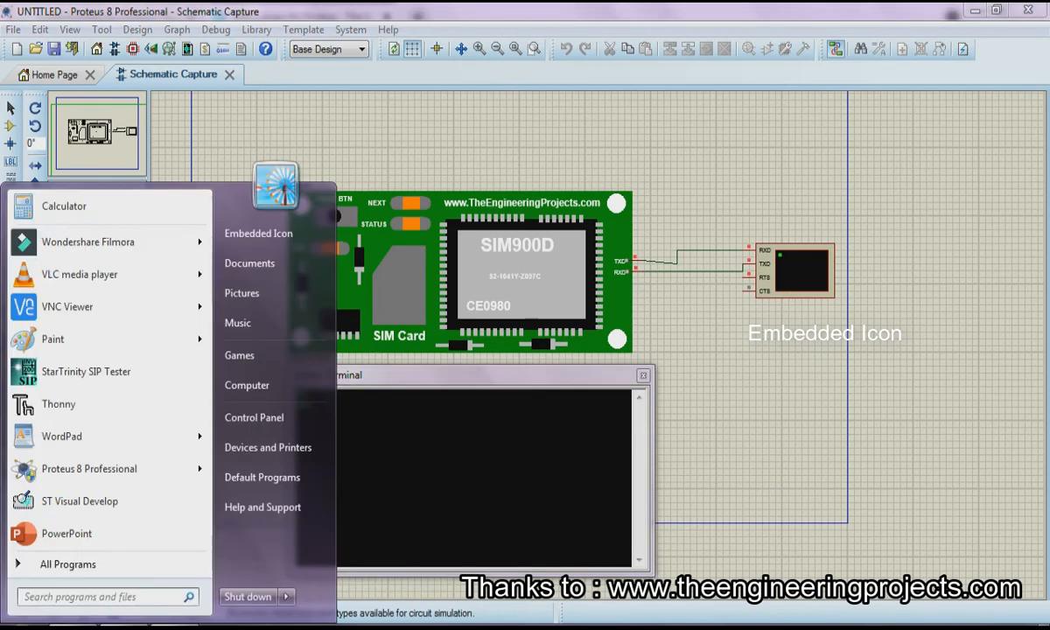
type("not")
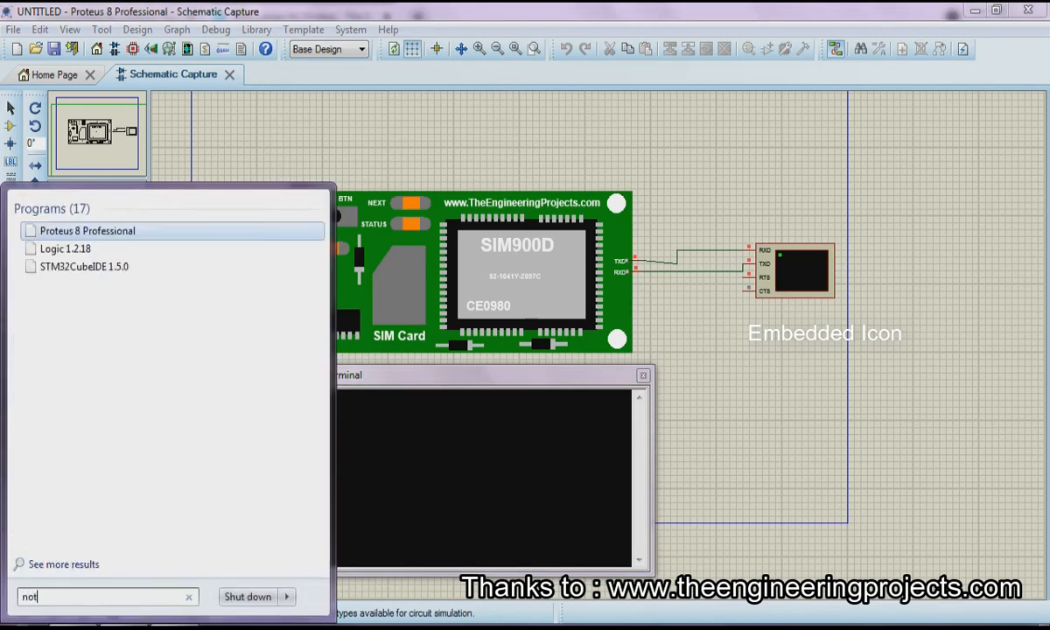
type("epad")
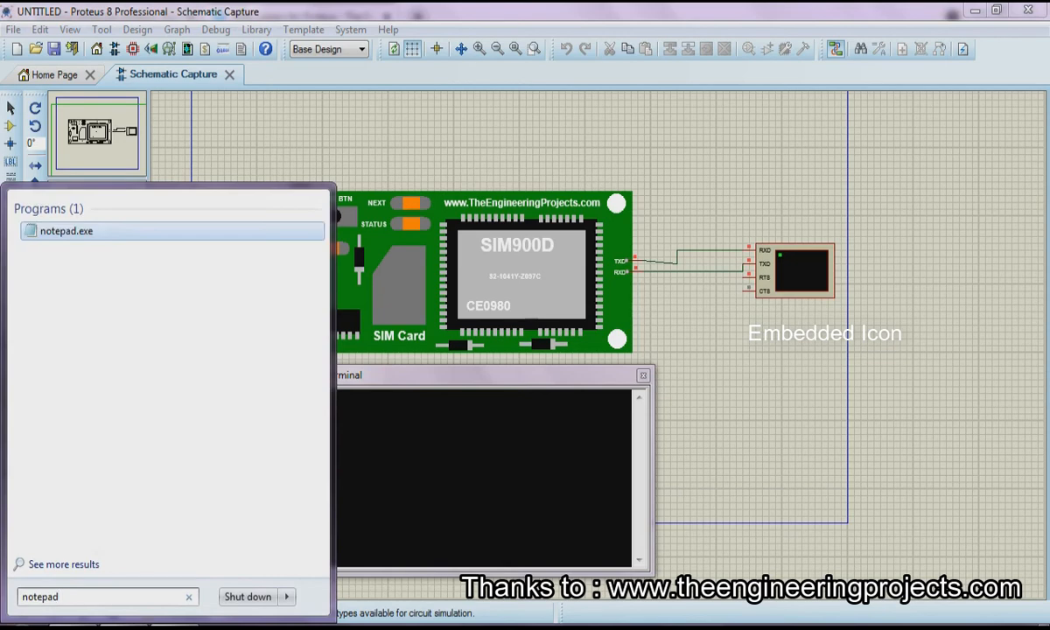
key("Return")
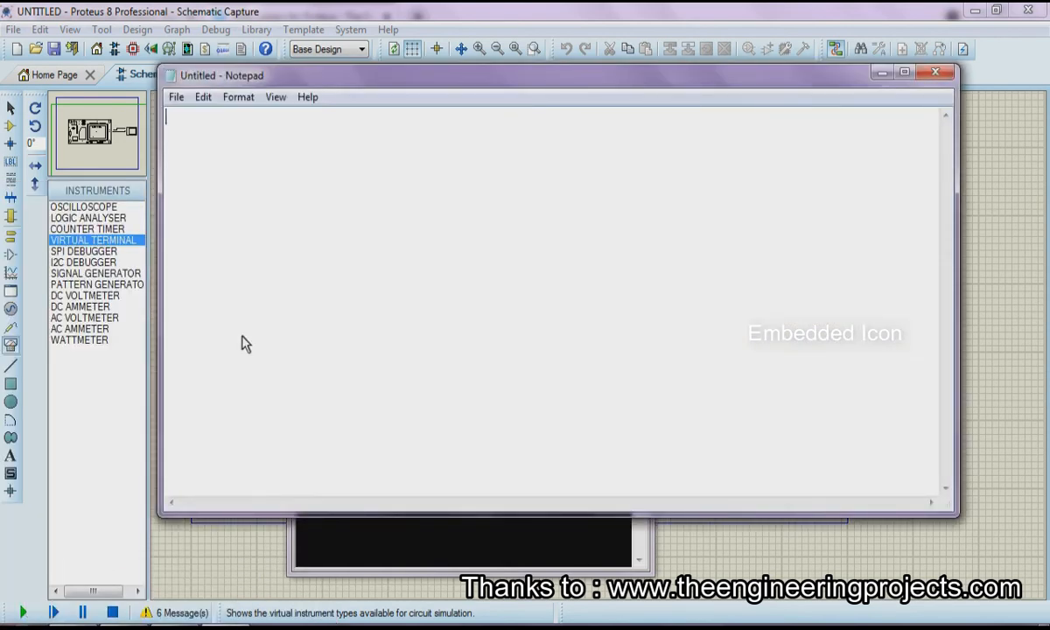
key("ctrl+v")
left_click_drag(335, 78, 762, 214)
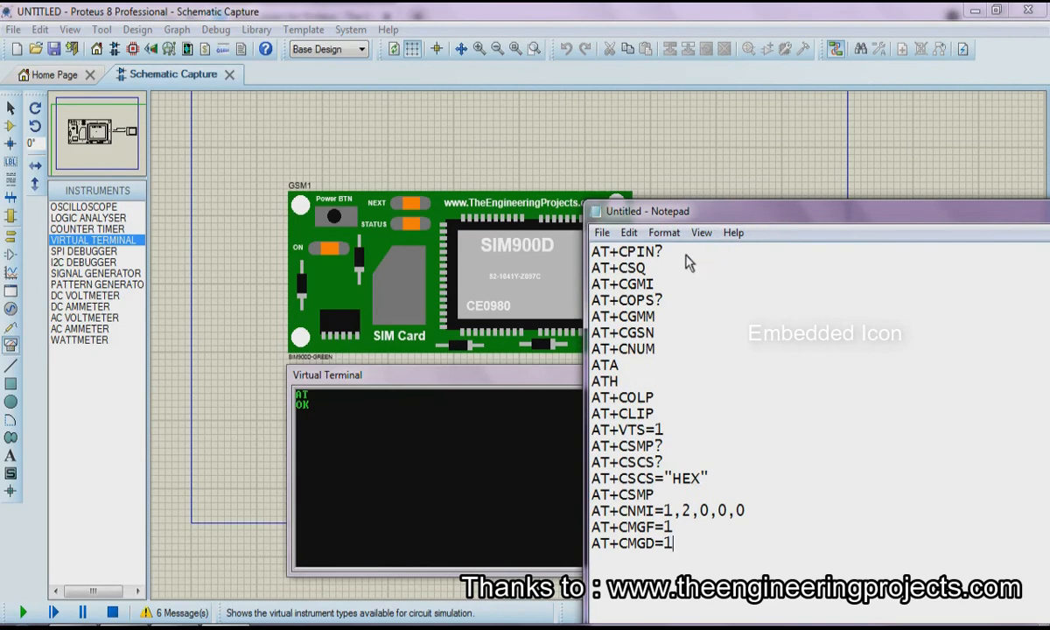
- Copy AT+CPIN? from the Notepad list and send it in the Virtual Terminal
left_click_drag(686, 256, 592, 251)
right_click(616, 252)
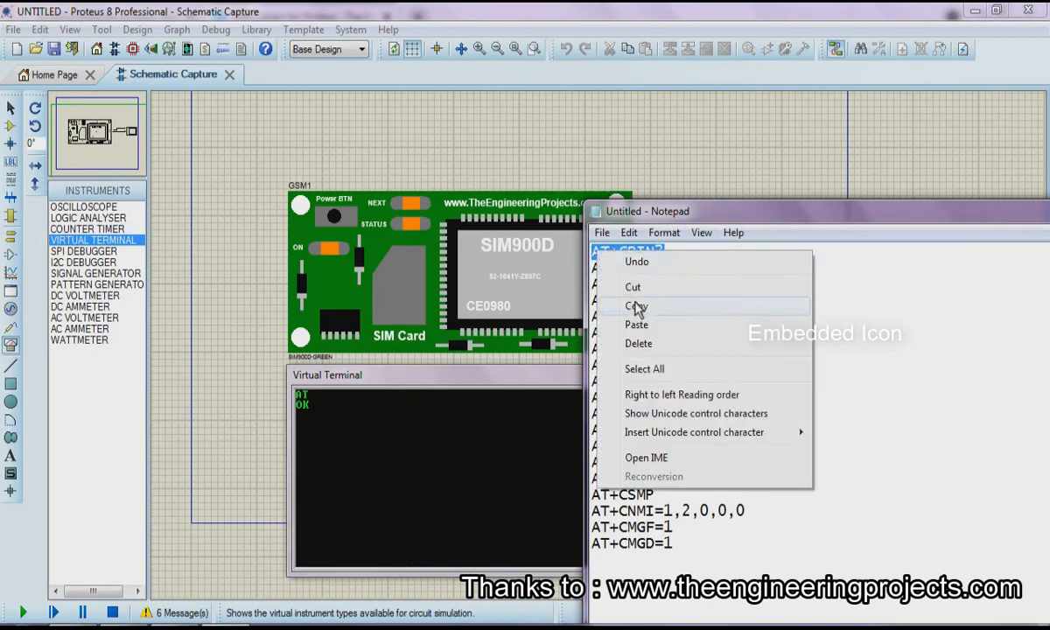
left_click(636, 307)
left_click(330, 432)
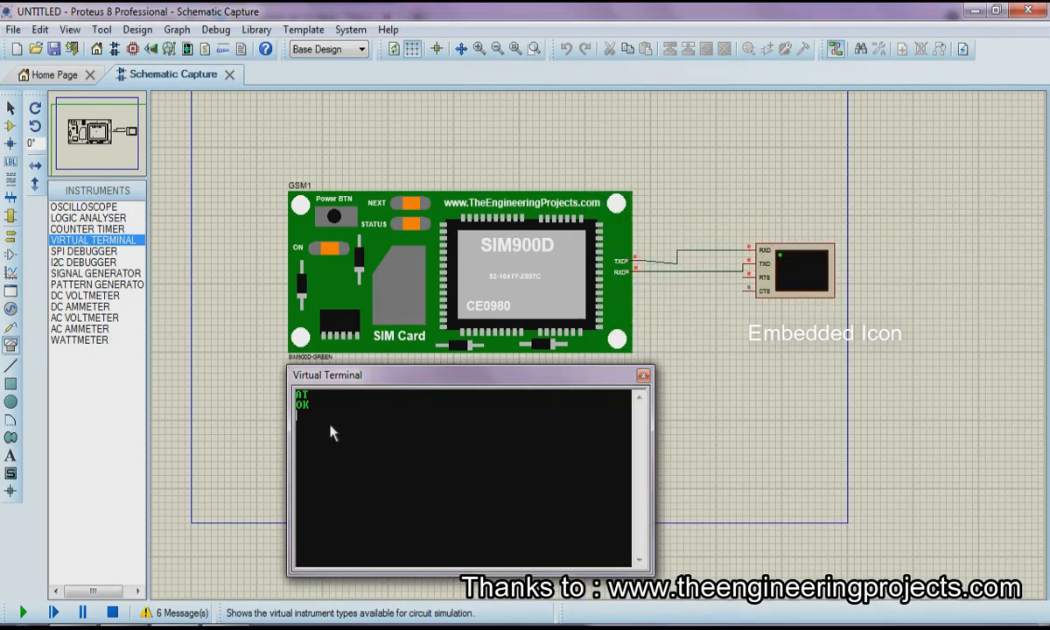
right_click(330, 431)
left_click(378, 492)
key("Return")
- Copy AT+CSQ from the Notepad list and send it in the Virtual Terminal
left_click(228, 628)
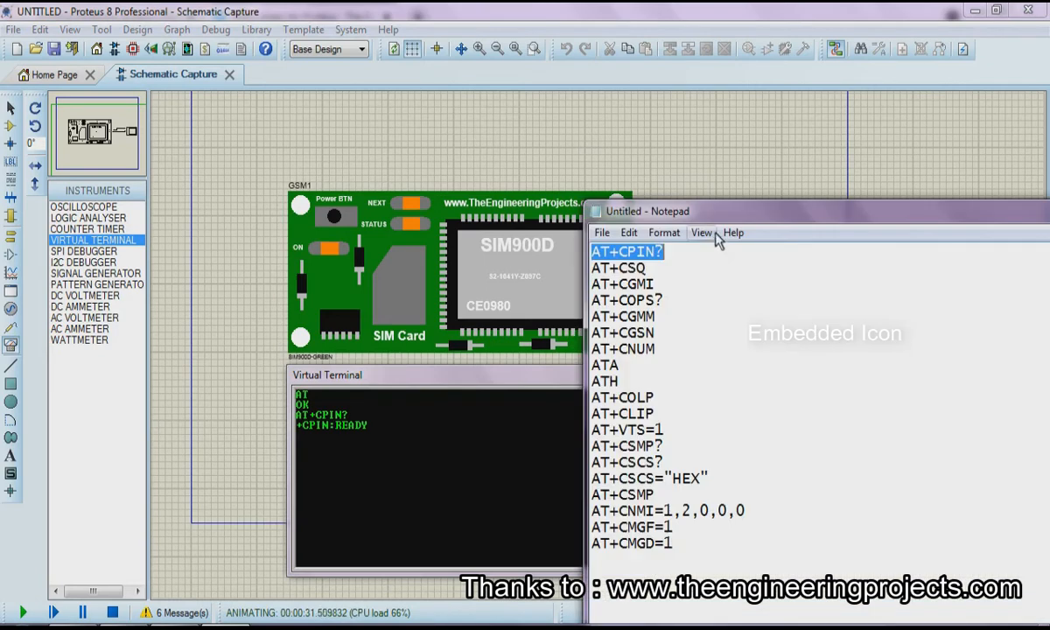
left_click_drag(646, 268, 592, 276)
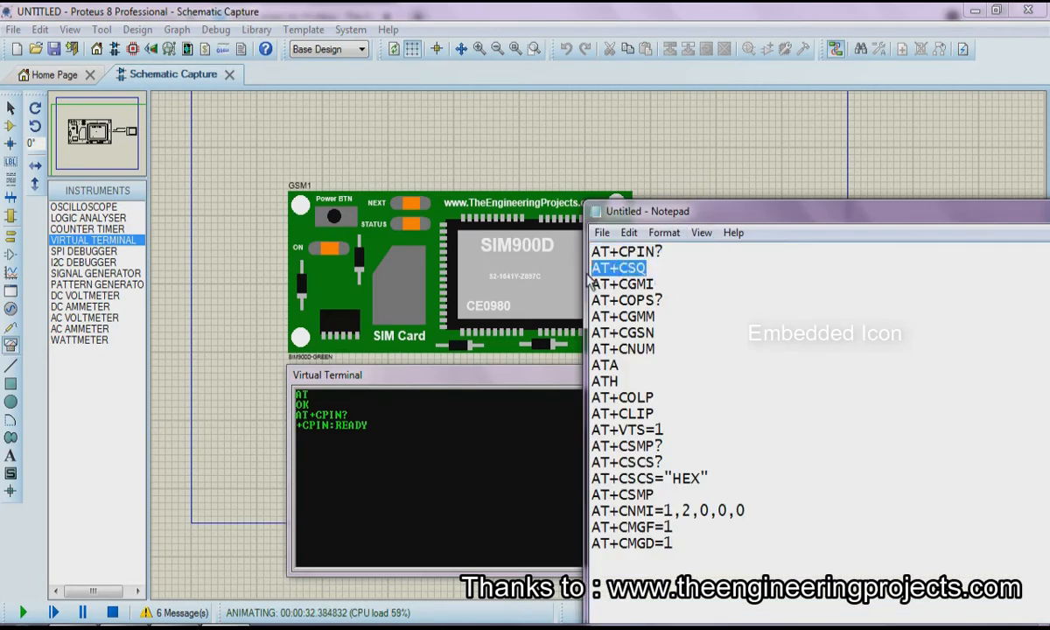
right_click(591, 268)
left_click(639, 322)
right_click(401, 448)
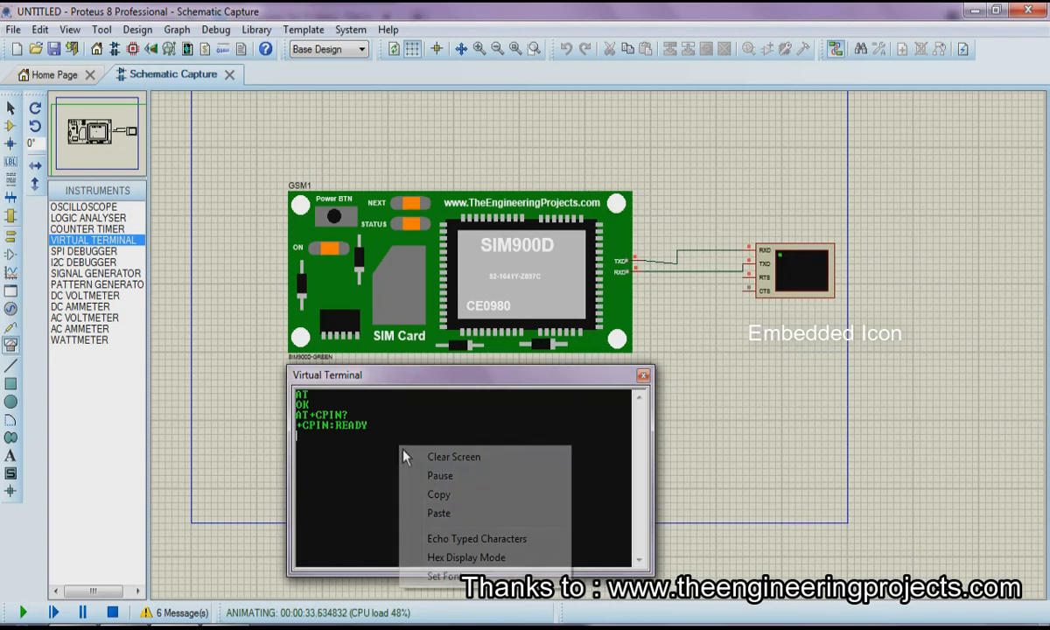
left_click(452, 516)
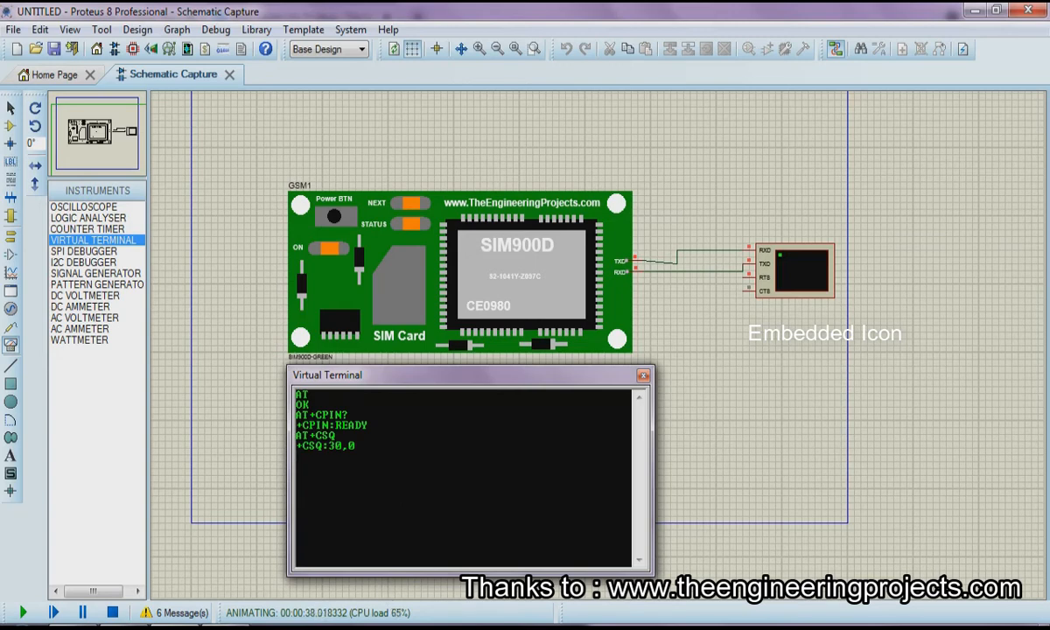
- Copy AT+CGMI from the Notepad list and send it in the Virtual Terminal
left_click(210, 516)
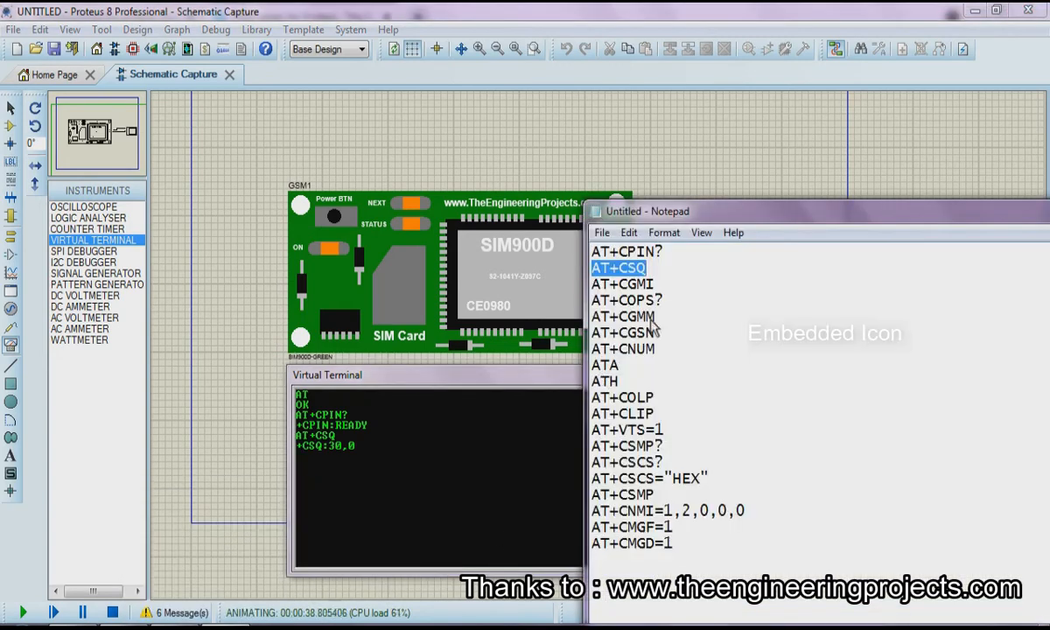
left_click_drag(594, 286, 662, 290)
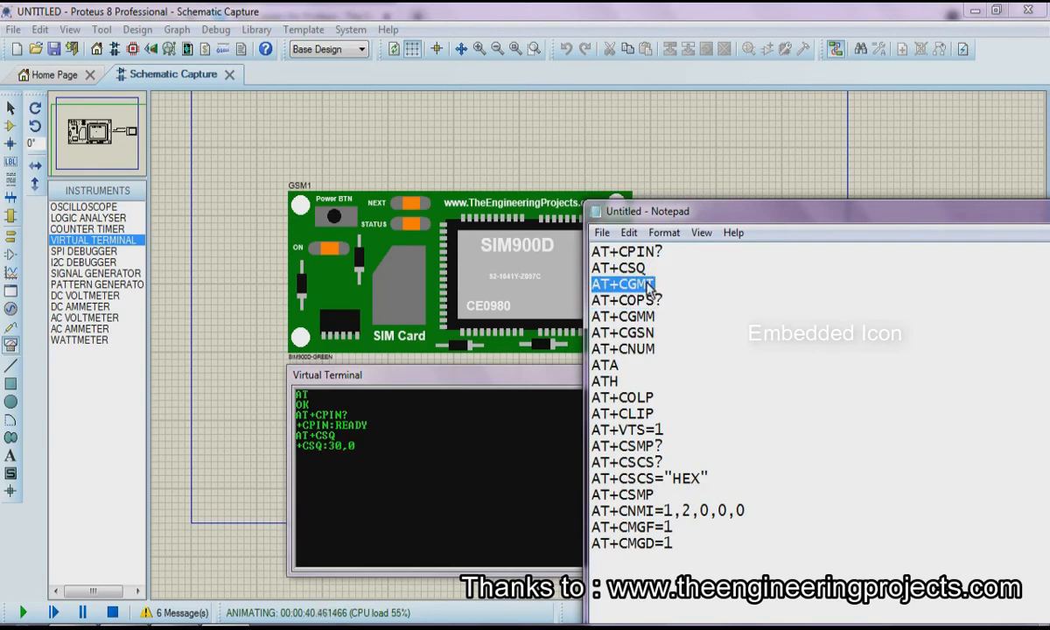
right_click(606, 282)
left_click(643, 337)
left_click(490, 438)
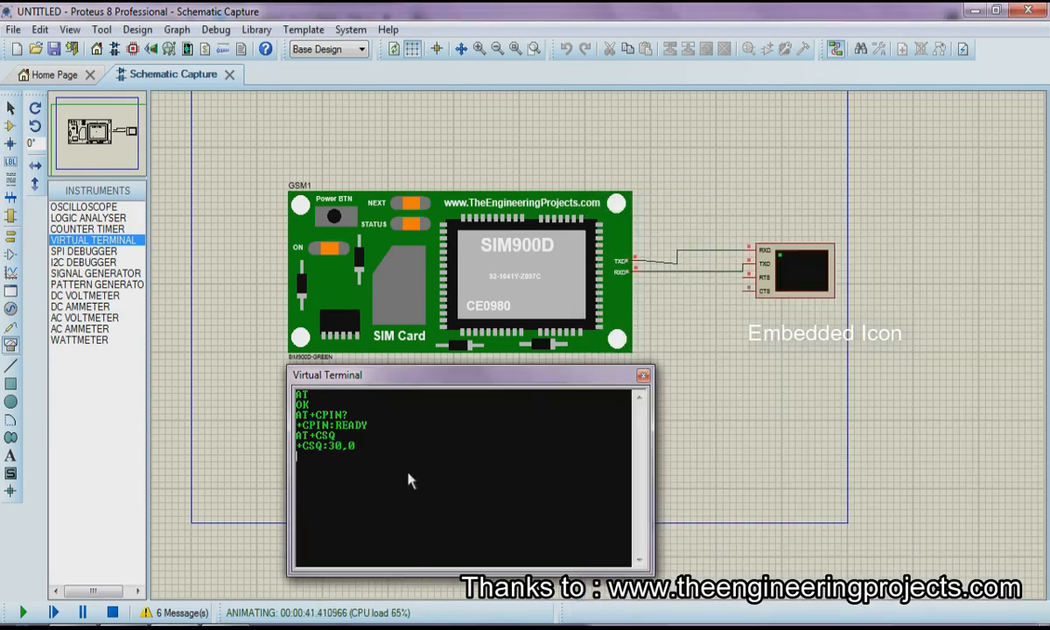
right_click(404, 470)
left_click(445, 537)
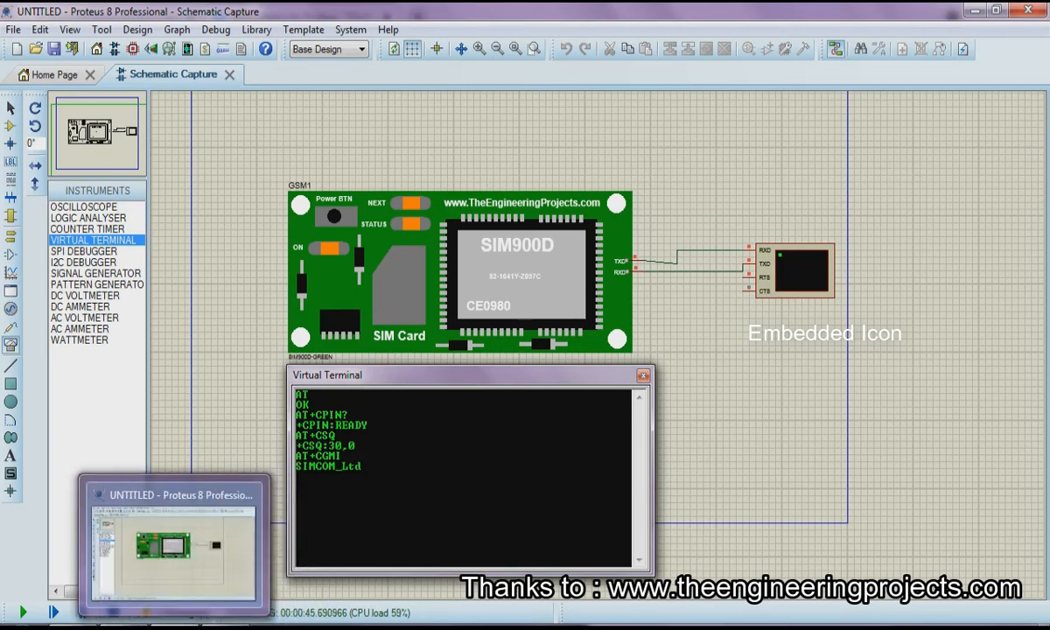
- Copy AT+COPS? from the Notepad list and send it in the Virtual Terminal
left_click(175, 538)
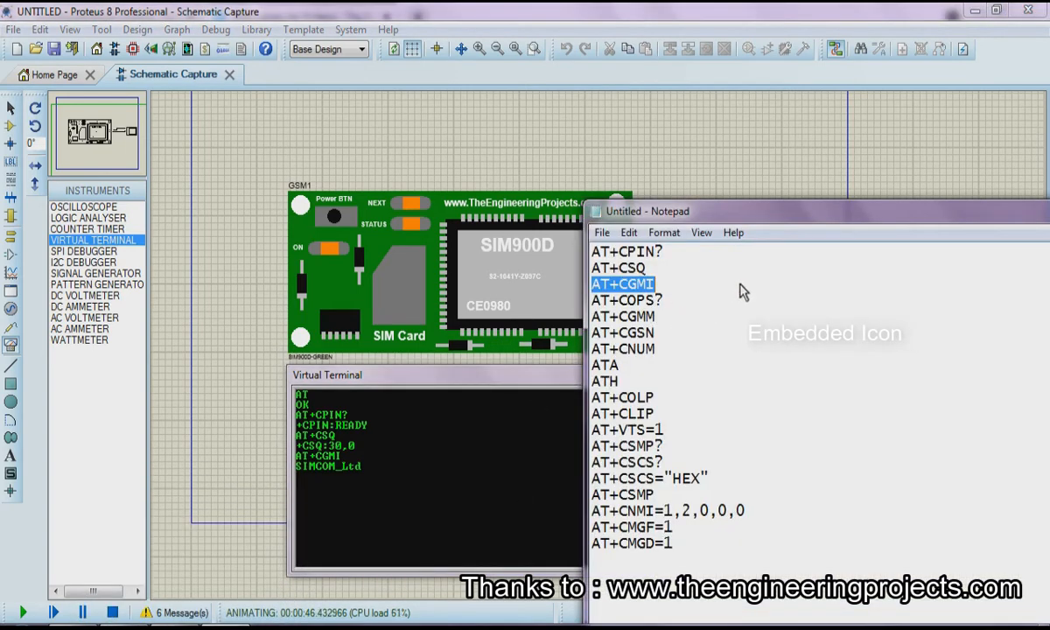
left_click_drag(665, 300, 564, 300)
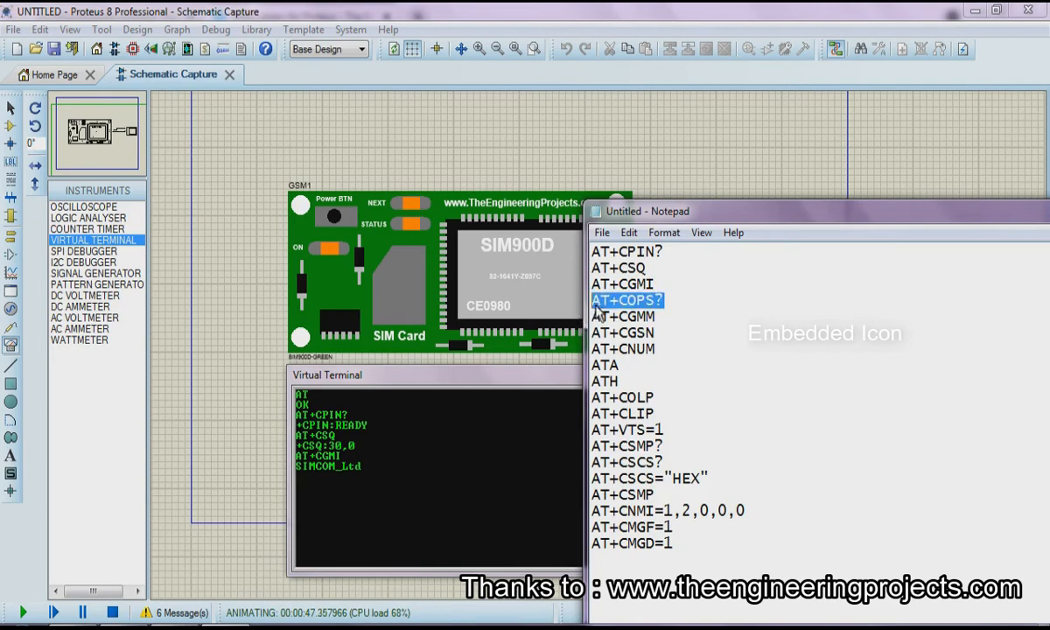
right_click(615, 308)
left_click(646, 360)
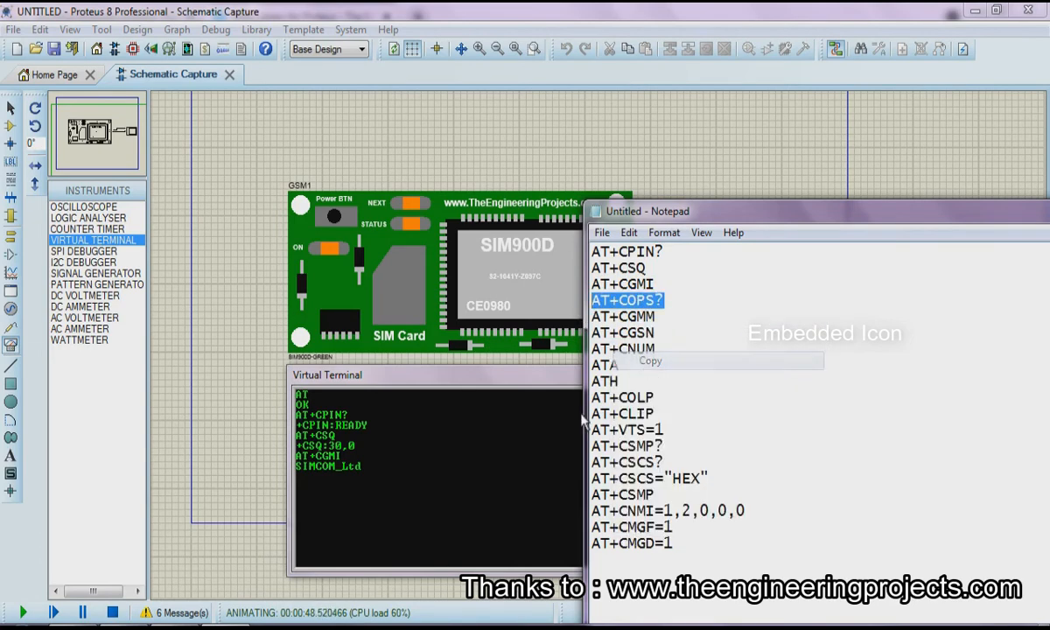
right_click(379, 491)
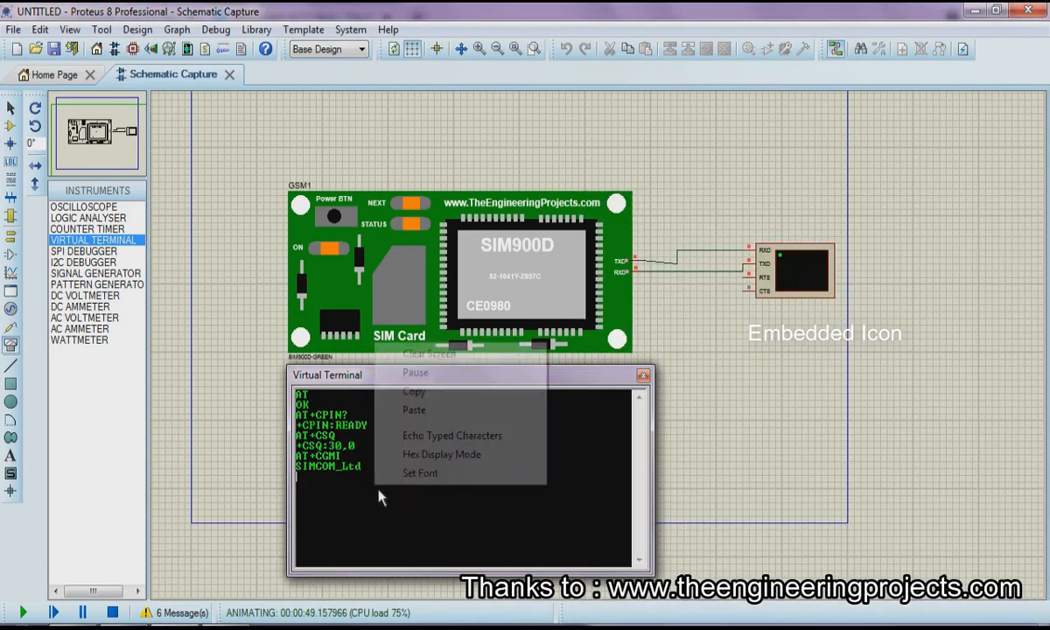
left_click(442, 409)
key("Return")
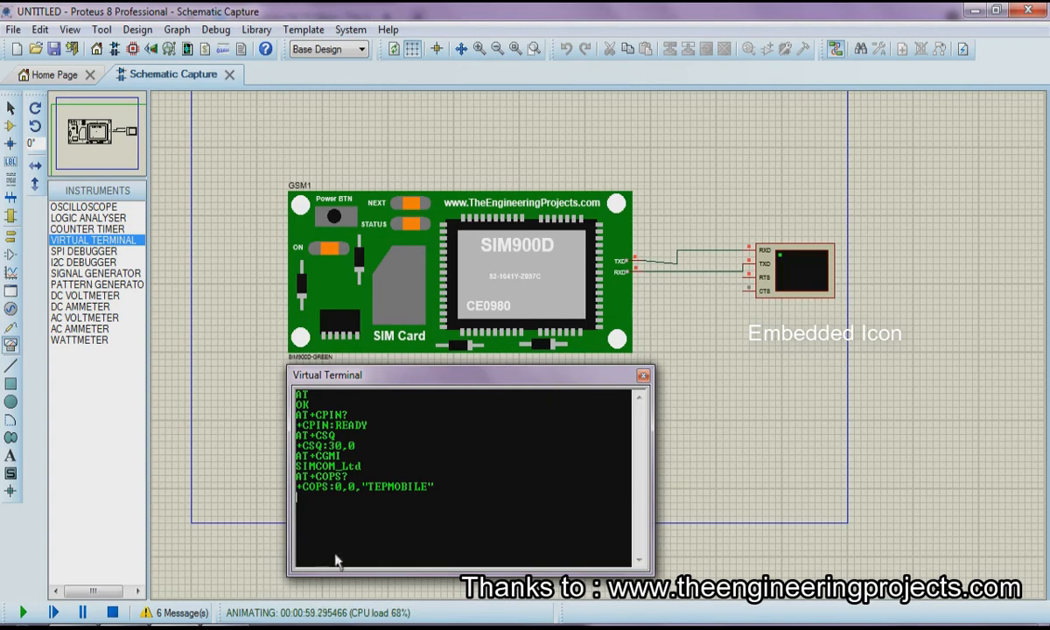
- Copy AT+CGMM from the Notepad list and send it in the Virtual Terminal
left_click(290, 627)
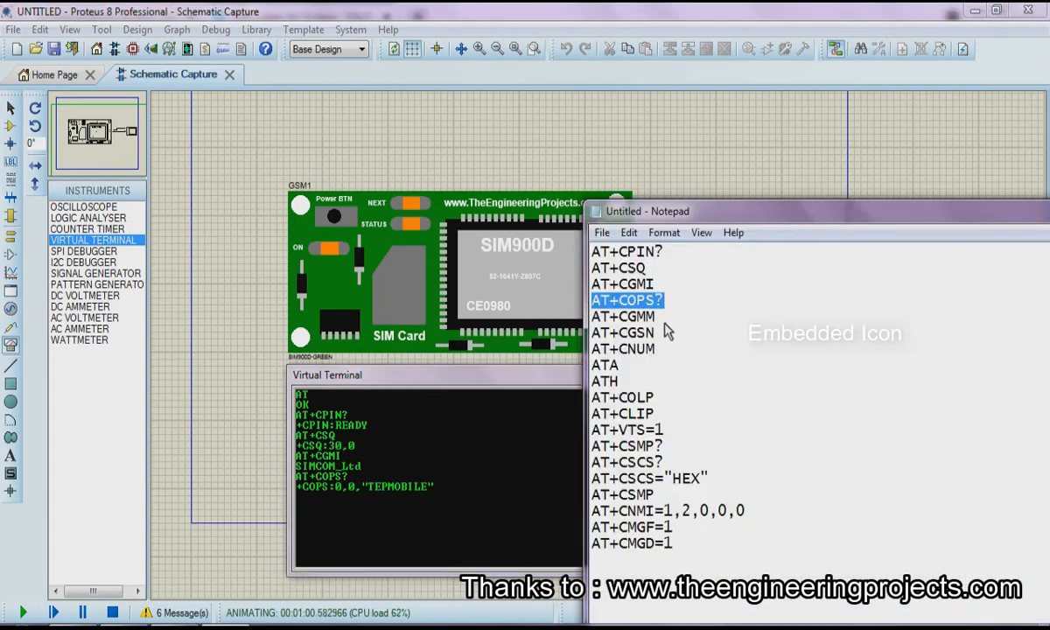
left_click_drag(658, 319, 594, 324)
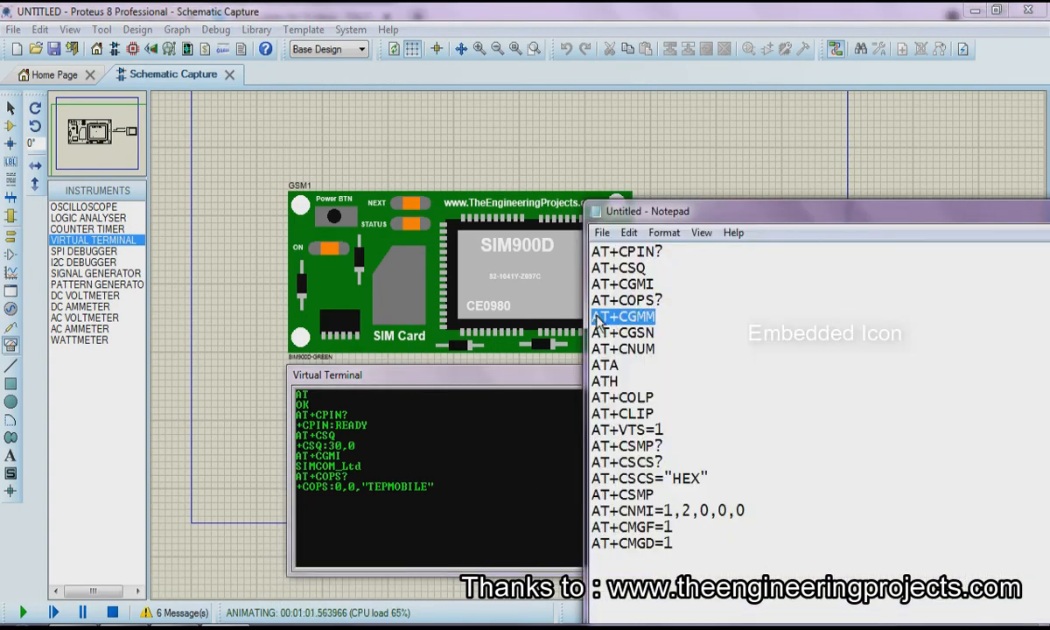
right_click(594, 322)
left_click(632, 371)
left_click(407, 490)
right_click(414, 365)
left_click(454, 431)
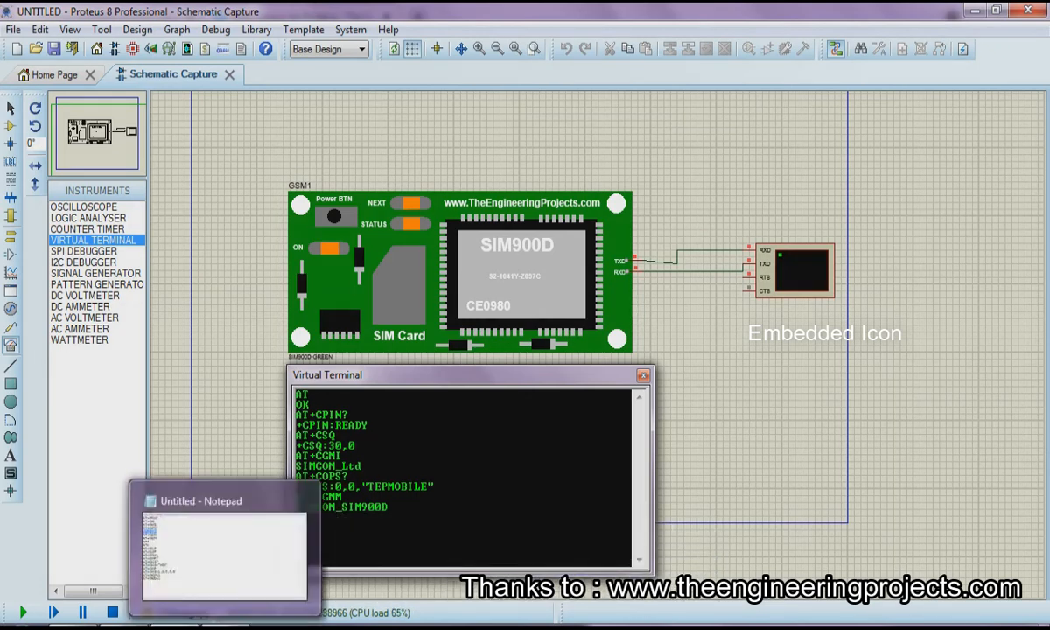
- Check the Notepad list, then send the call commands ATA and ATH in capitals in the Virtual Terminal
mouse_move(174, 627)
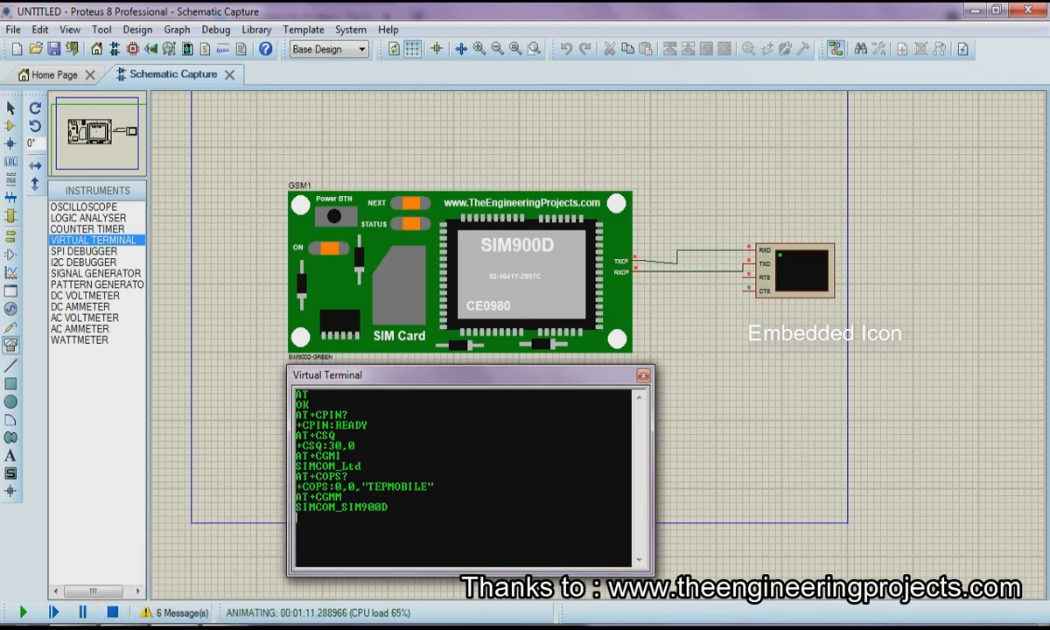
left_click(282, 628)
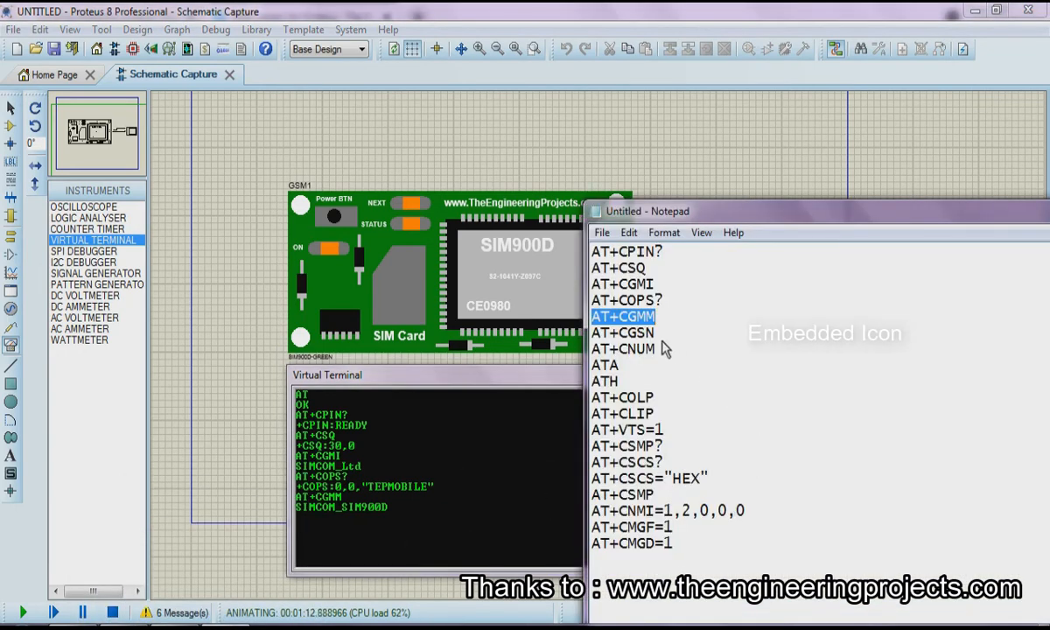
left_click(426, 531)
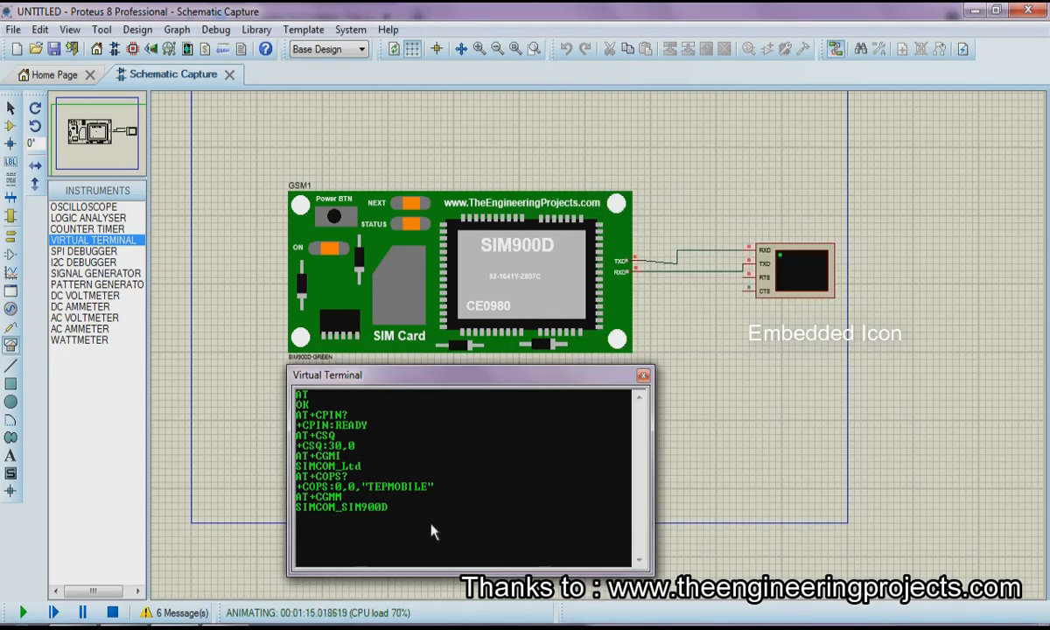
type("ata ")
type("A")
type("TA")
key("Return")
type("ATH")
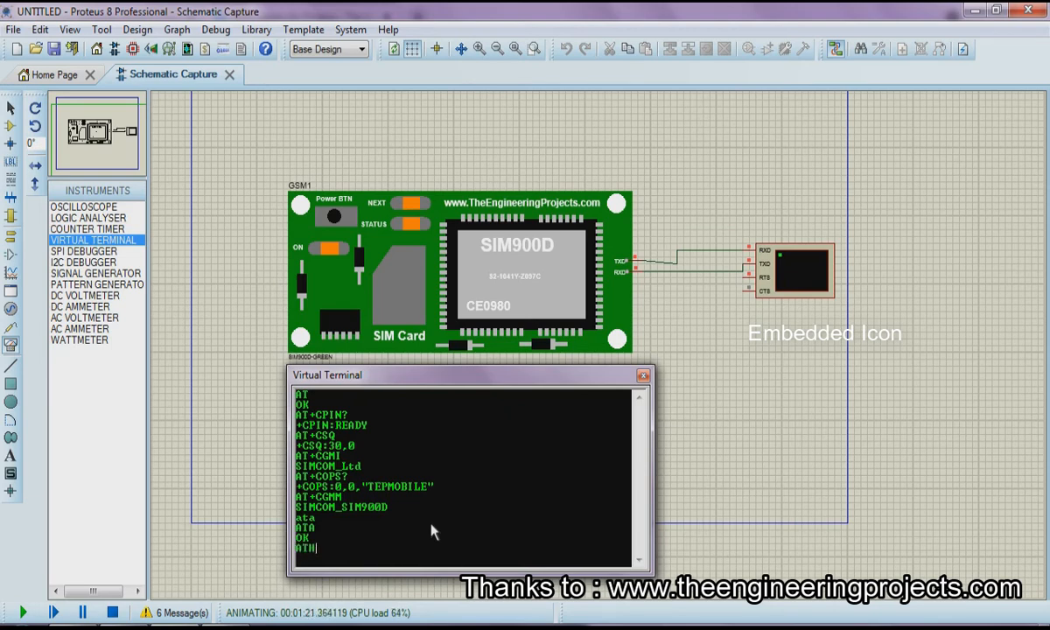
key("Return")
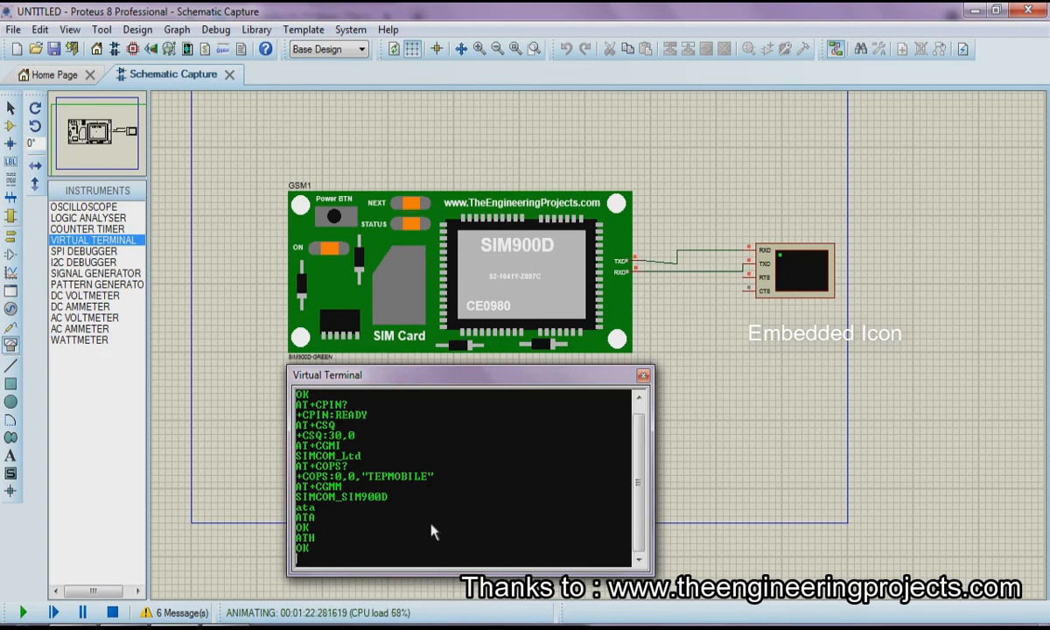
- Copy AT+COLP from the Notepad list and send it in the Virtual Terminal
left_click(387, 627)
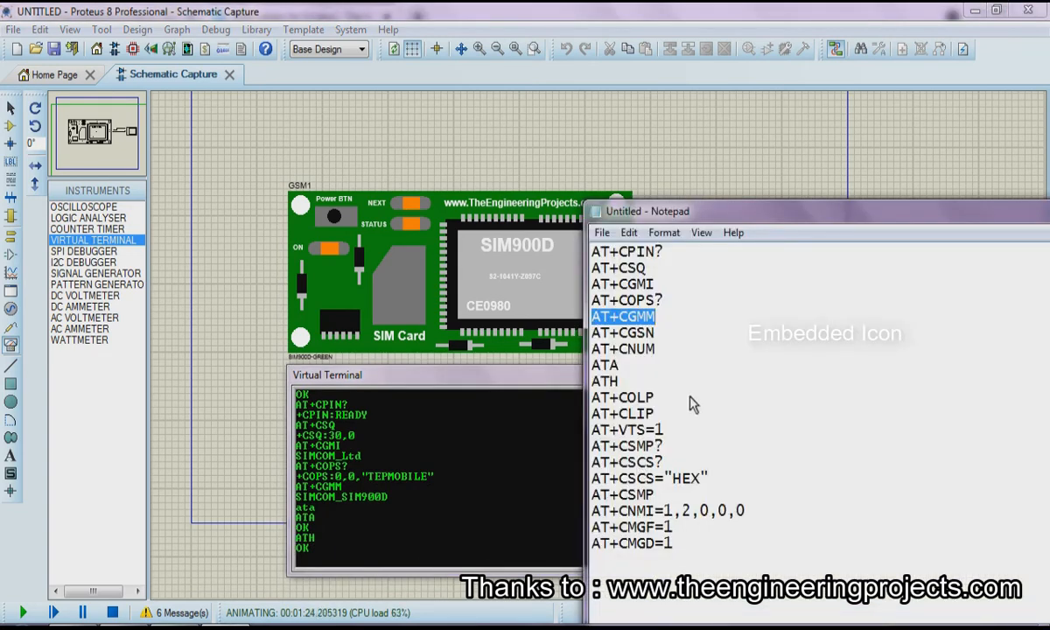
left_click_drag(656, 398, 593, 399)
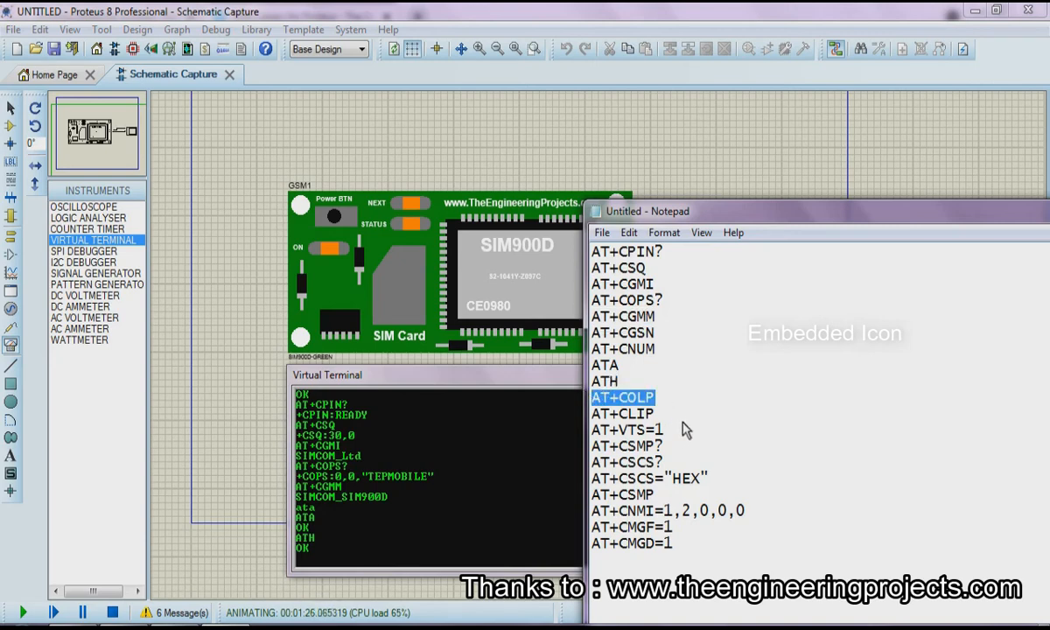
right_click(639, 401)
left_click(687, 214)
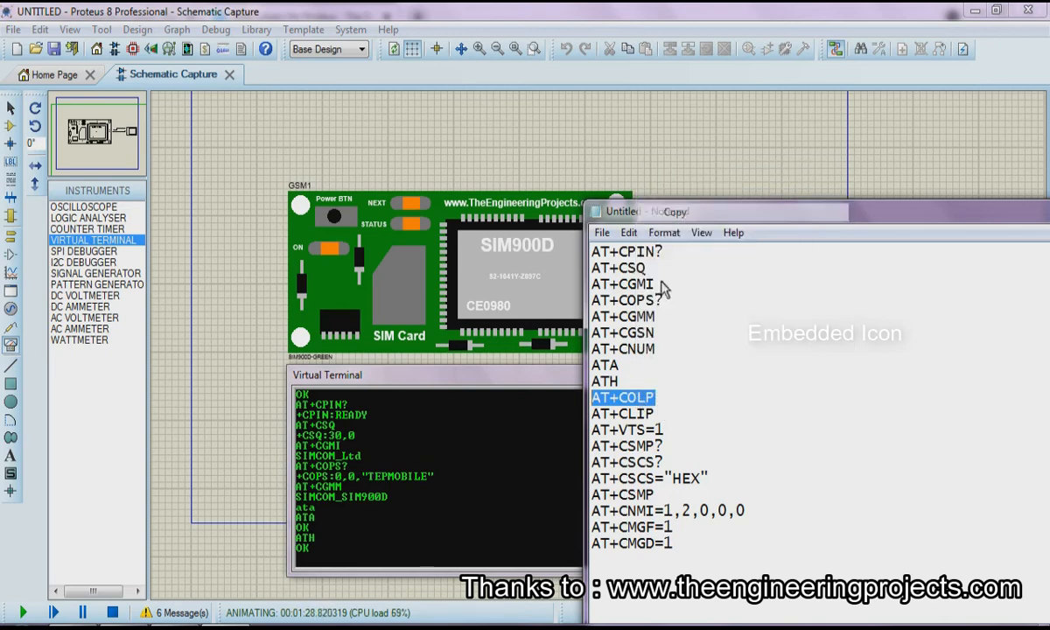
left_click(446, 547)
right_click(446, 546)
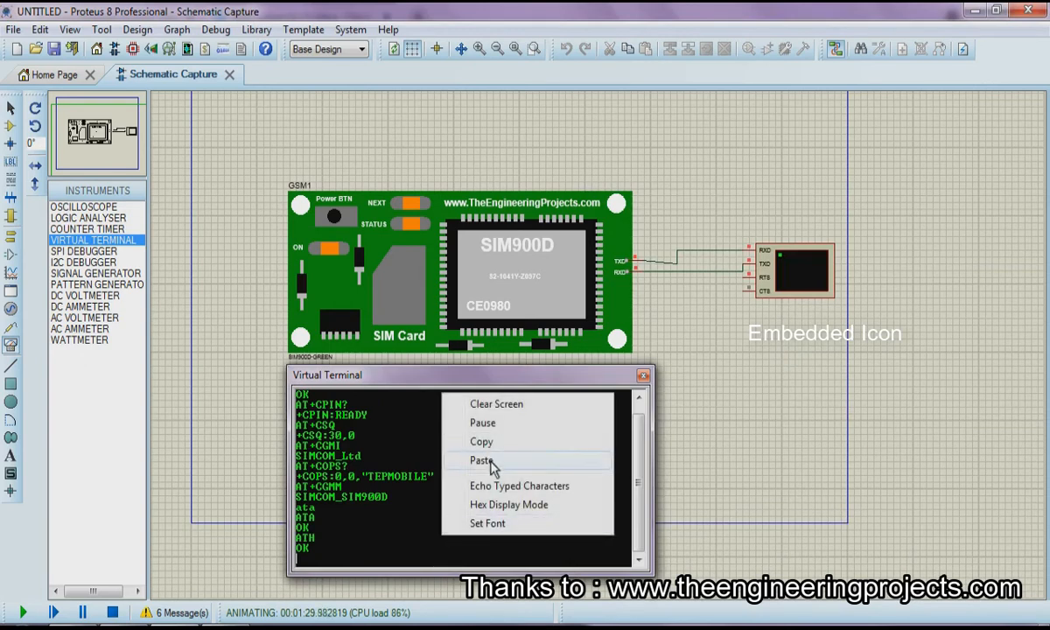
left_click(490, 462)
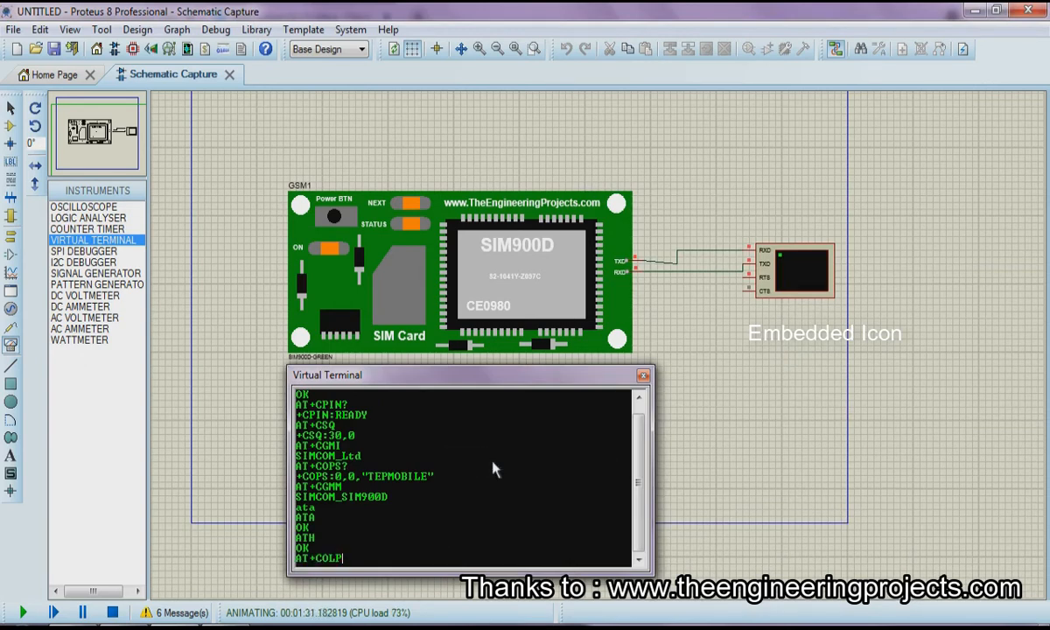
key("Return")
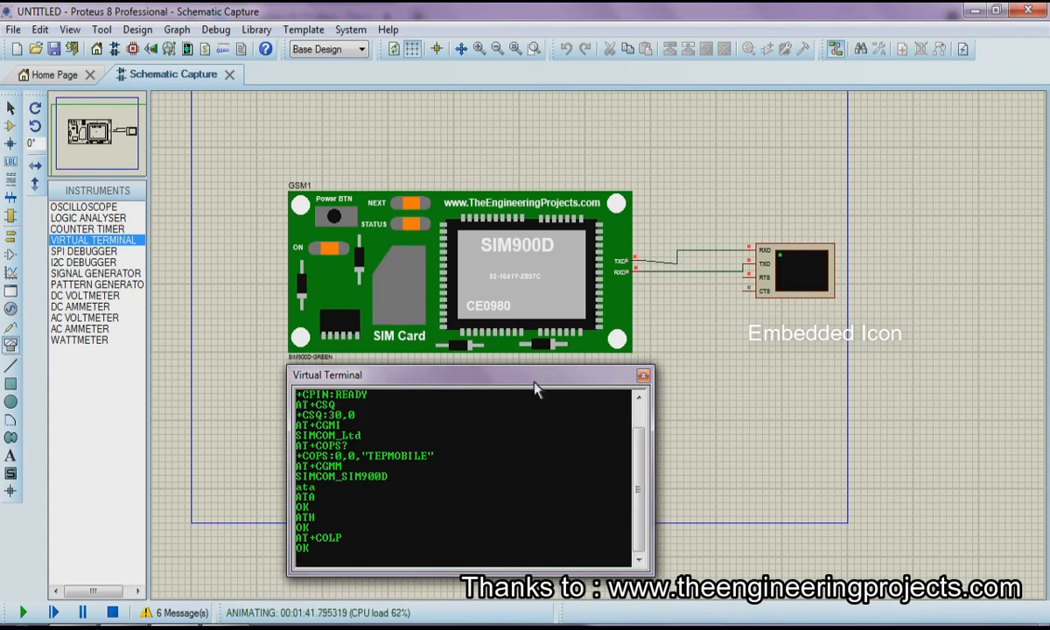
- Move the Virtual Terminal window beside the SIM900D module and enlarge it to show more lines
left_click_drag(529, 384, 889, 175)
left_click_drag(809, 368, 805, 445)
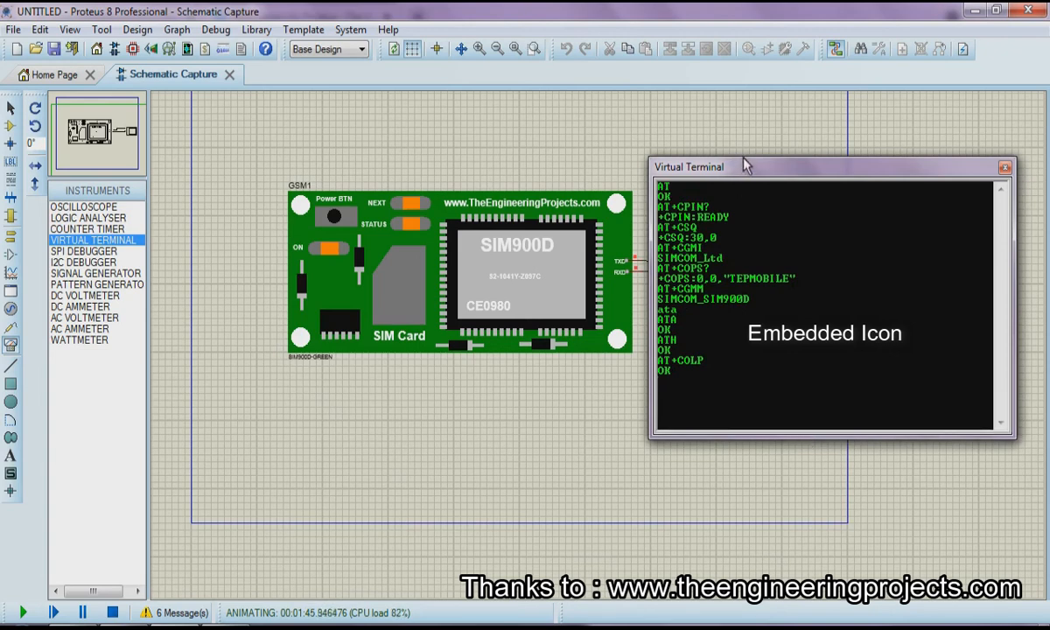
left_click_drag(746, 159, 742, 100)
left_click_drag(649, 219, 636, 219)
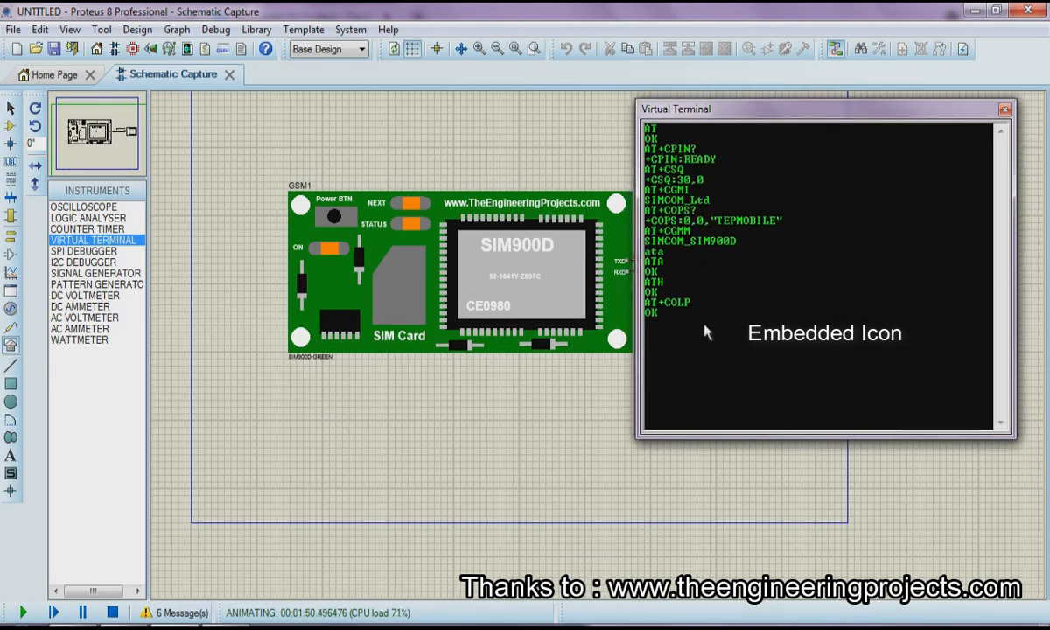
- Bring up Notepad, narrow its window to the command list and place it clear of the SIM900D module and Virtual Terminal
key("alt+Tab")
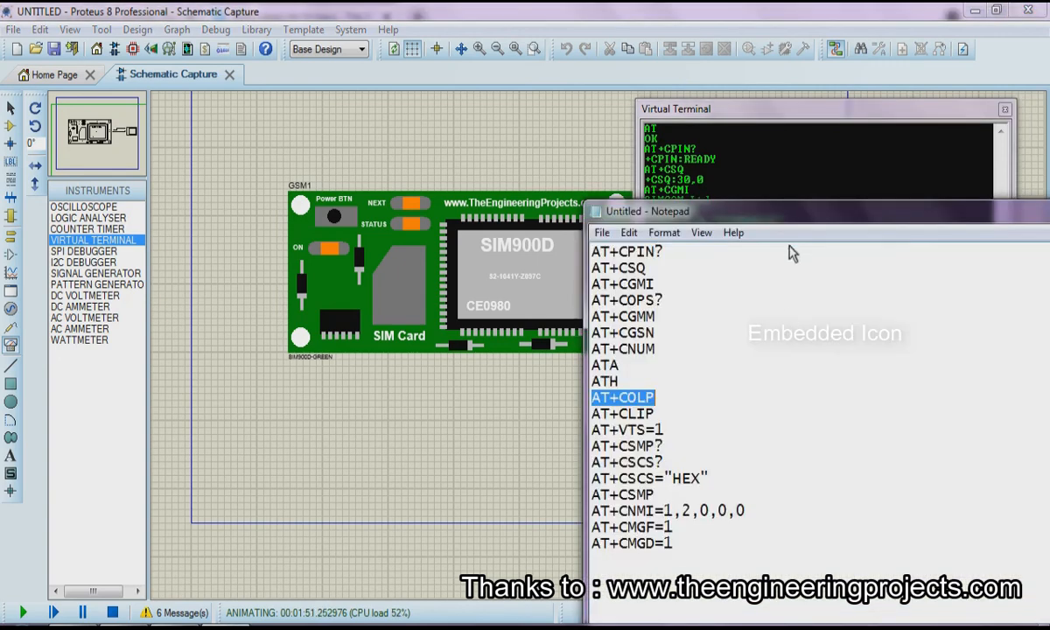
left_click_drag(772, 216, 509, 190)
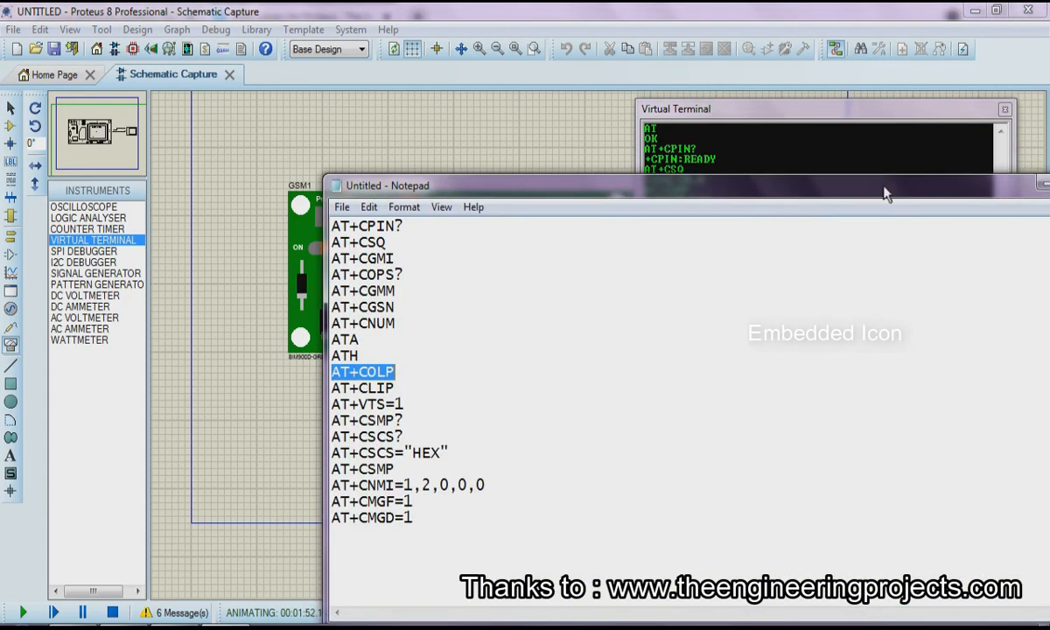
left_click_drag(873, 185, 700, 160)
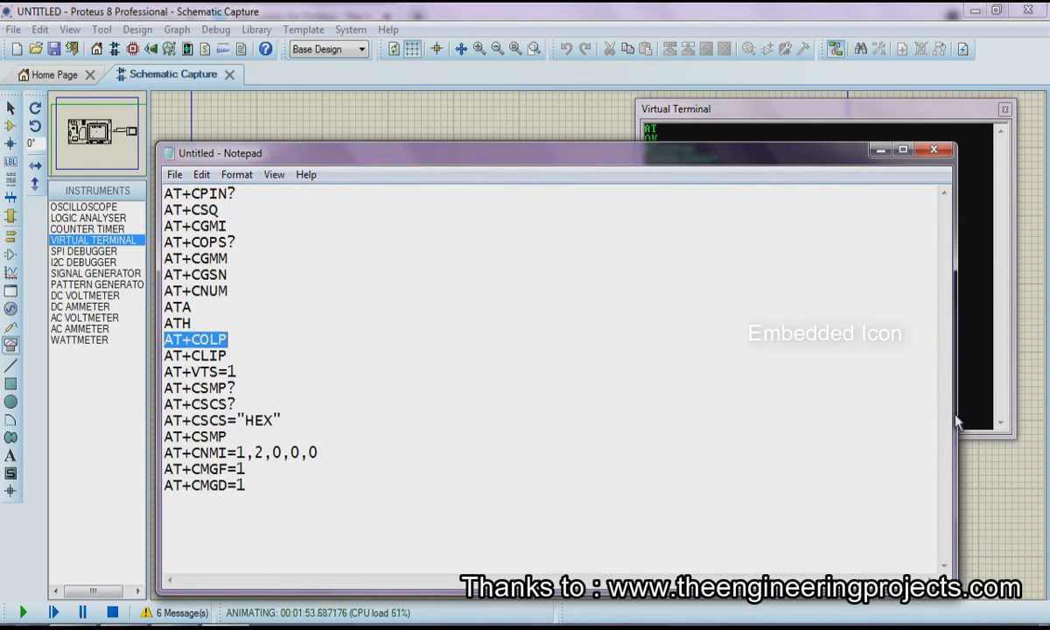
left_click_drag(955, 388, 371, 488)
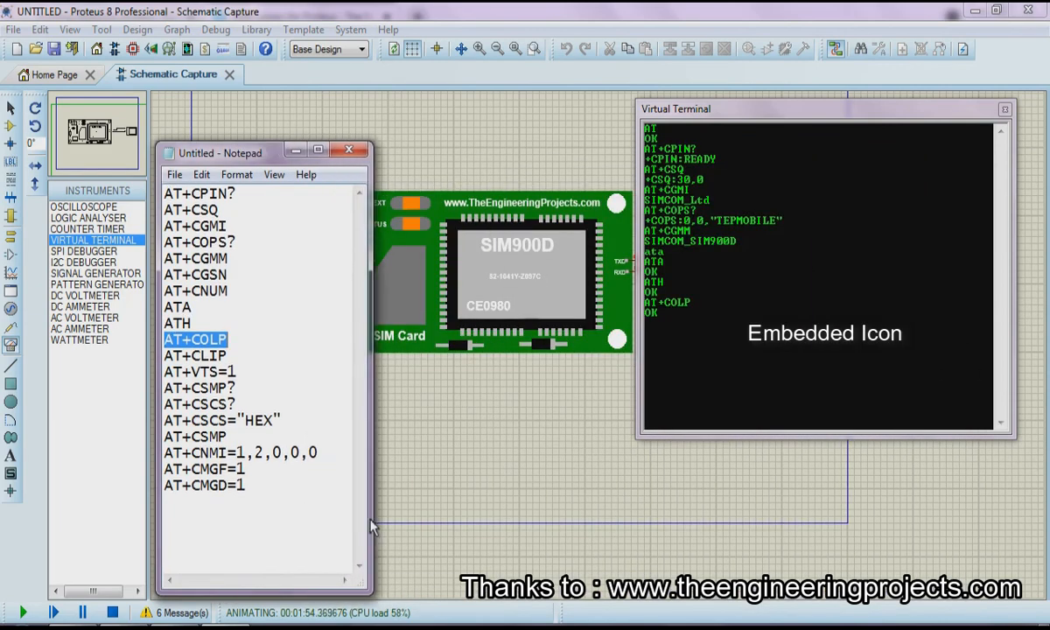
left_click(246, 487)
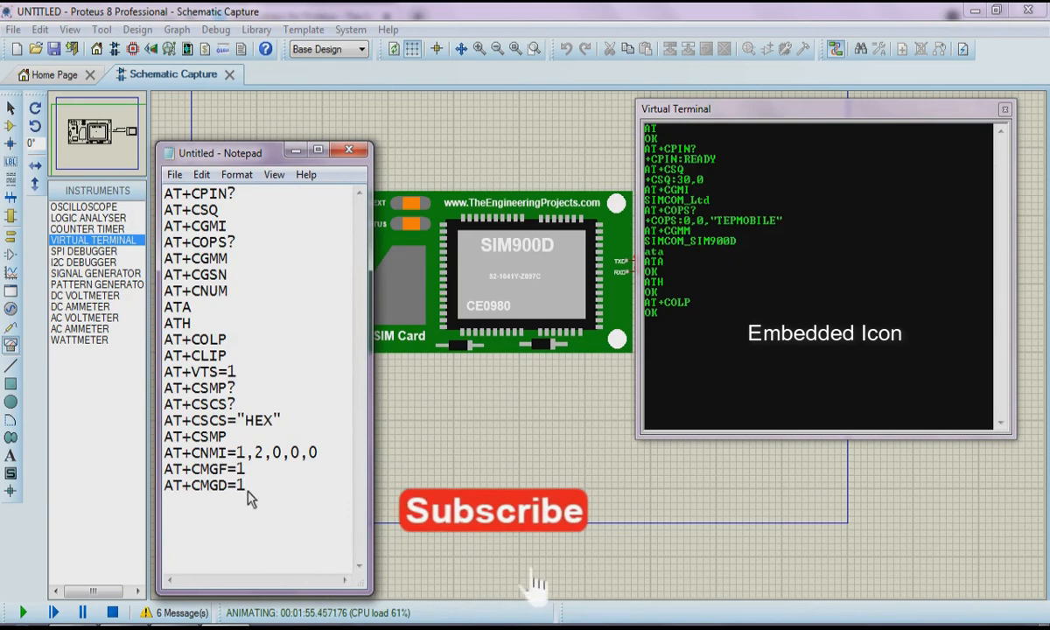
left_click(259, 404)
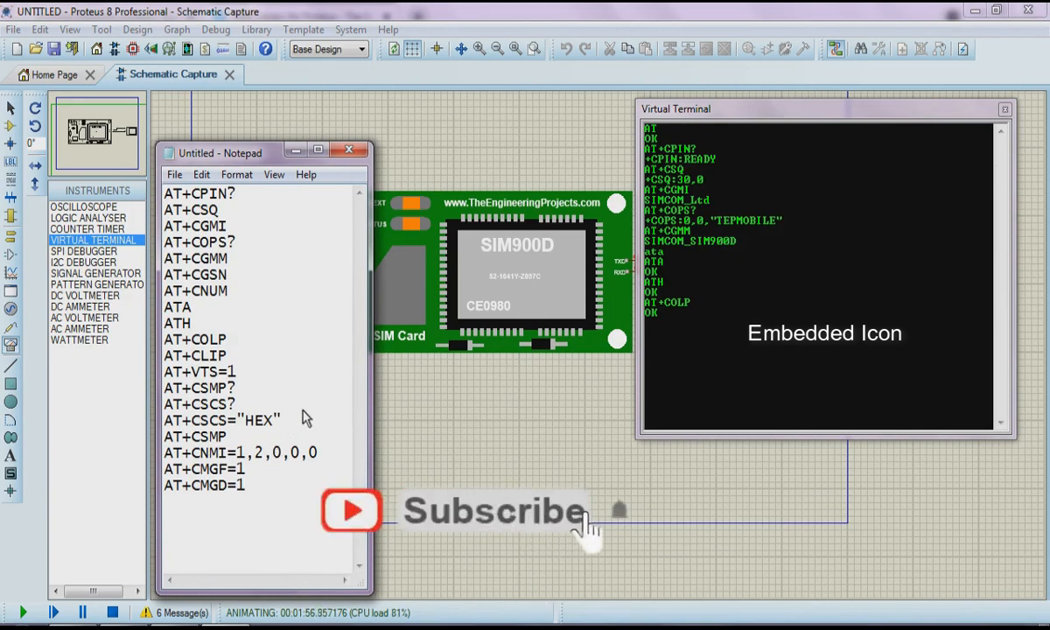
left_click_drag(289, 481, 166, 192)
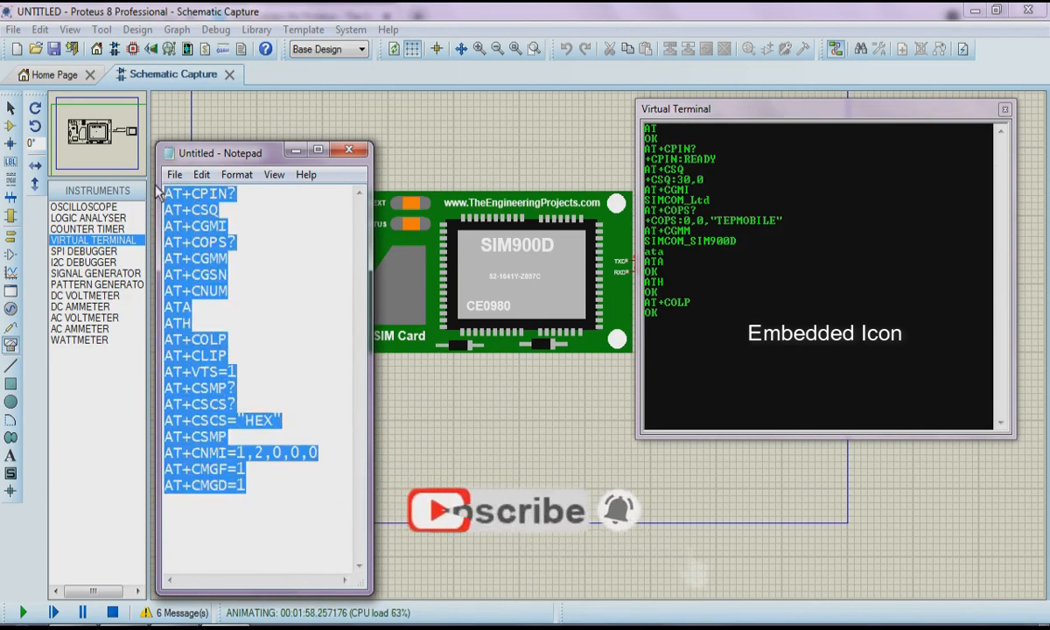
left_click(289, 303)
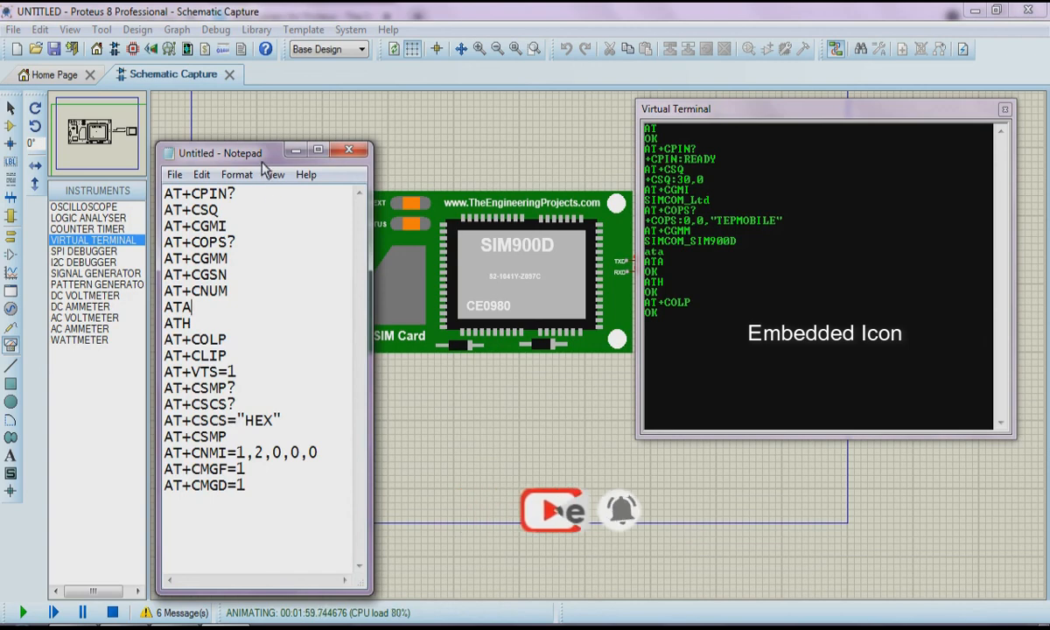
left_click_drag(228, 155, 115, 120)
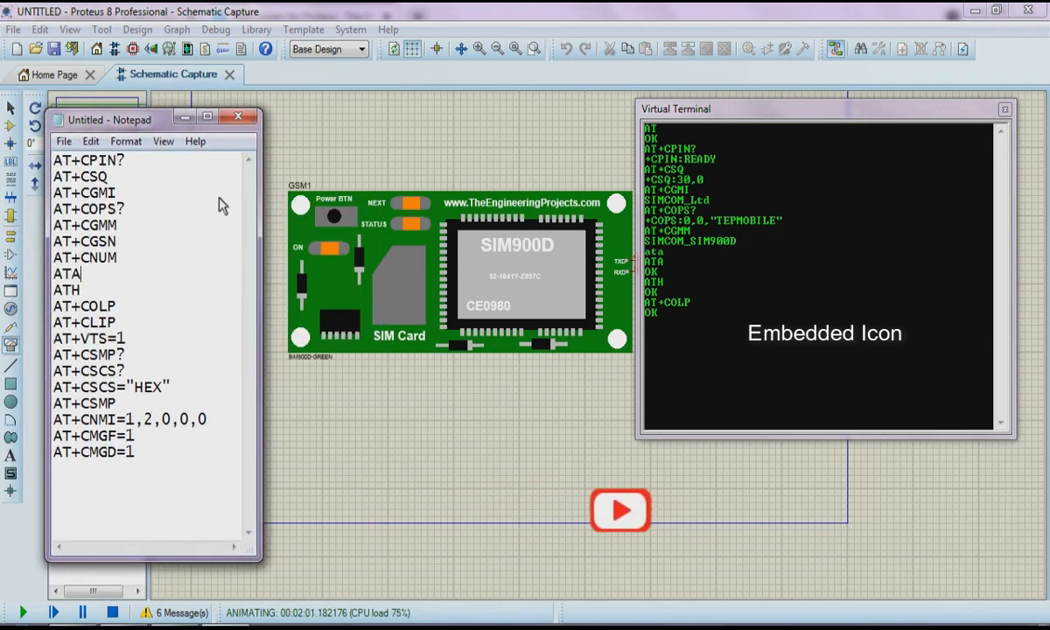